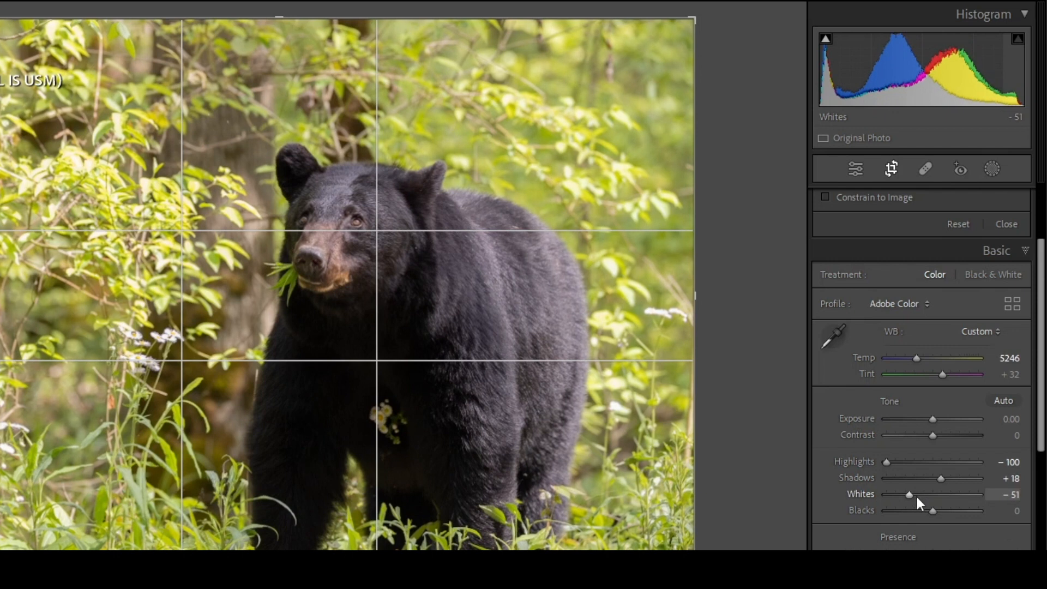
# Create a Select Subject mask covering the bear and hide its colour overlay
pyautogui.click(961, 449)
pyautogui.moveTo(935, 335); pyautogui.dragTo(951, 337)
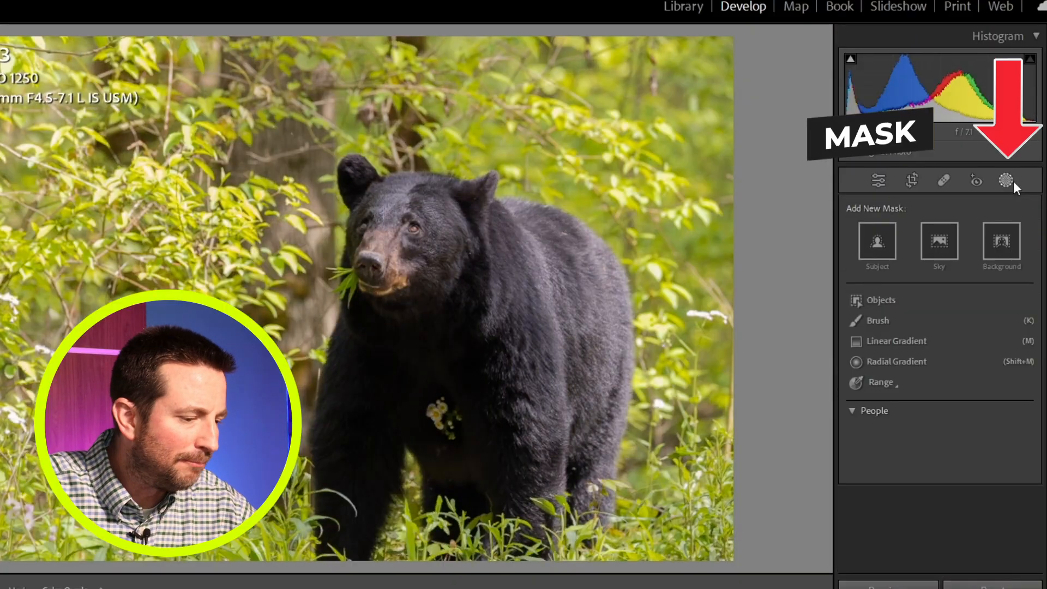
pyautogui.click(878, 240)
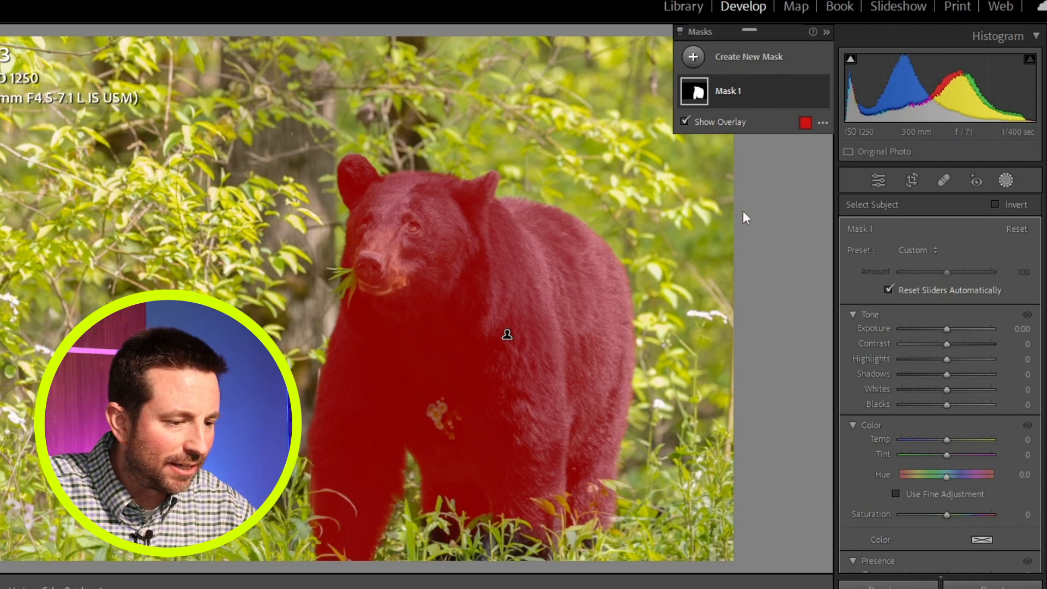
pyautogui.press('o')
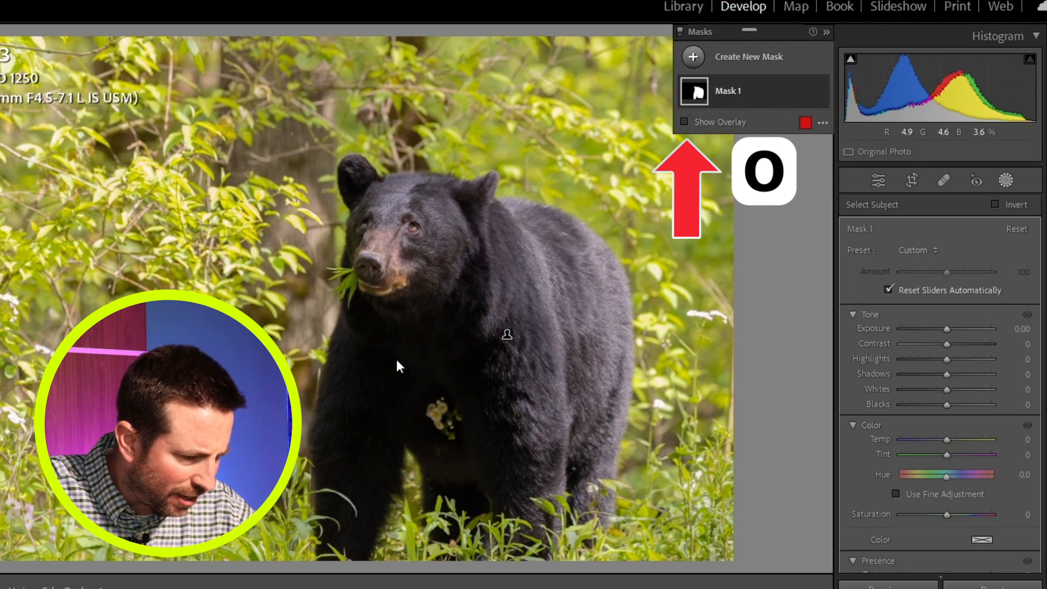
# Examine the dark fur and the flowers on the bear's chest up close
pyautogui.press('z')
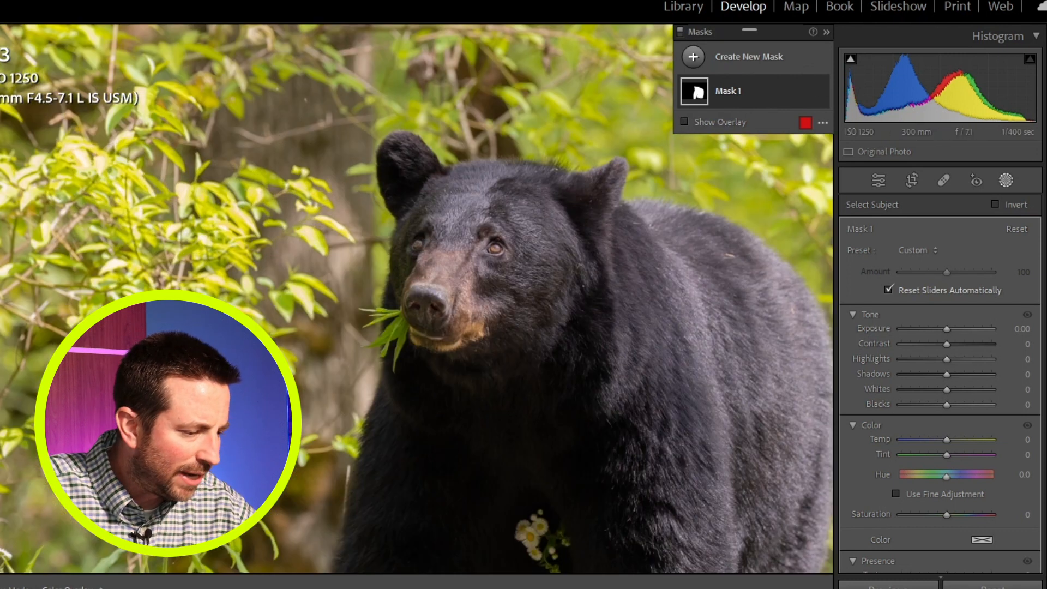
pyautogui.moveTo(545, 518); pyautogui.dragTo(273, 82)
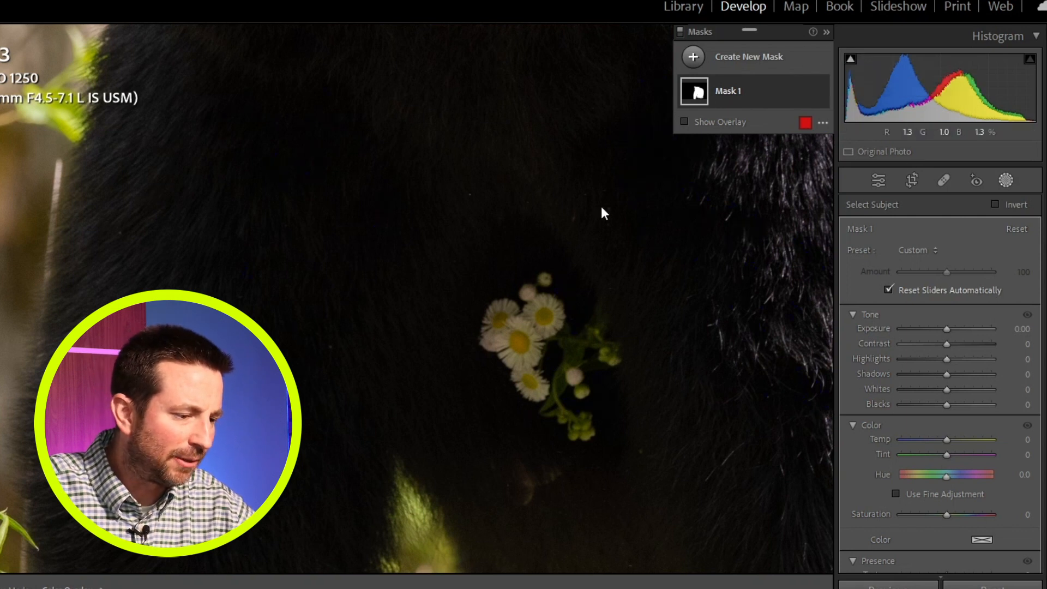
pyautogui.press('z')
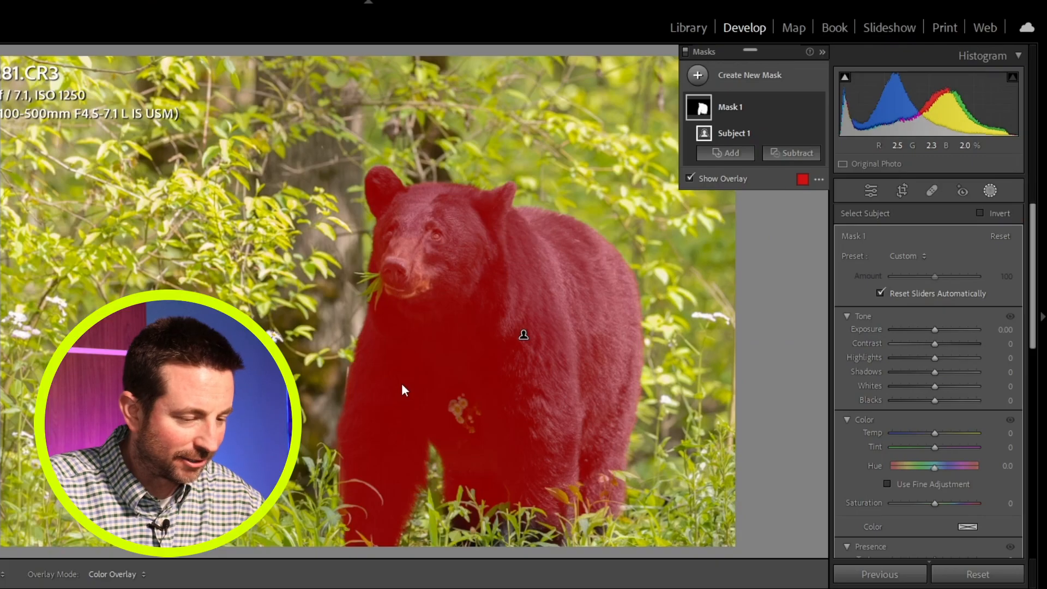
# Create a separate brush mask with the overlay hidden and apply the Dodge (Lighten) preset
pyautogui.click(689, 178)
pyautogui.click(698, 76)
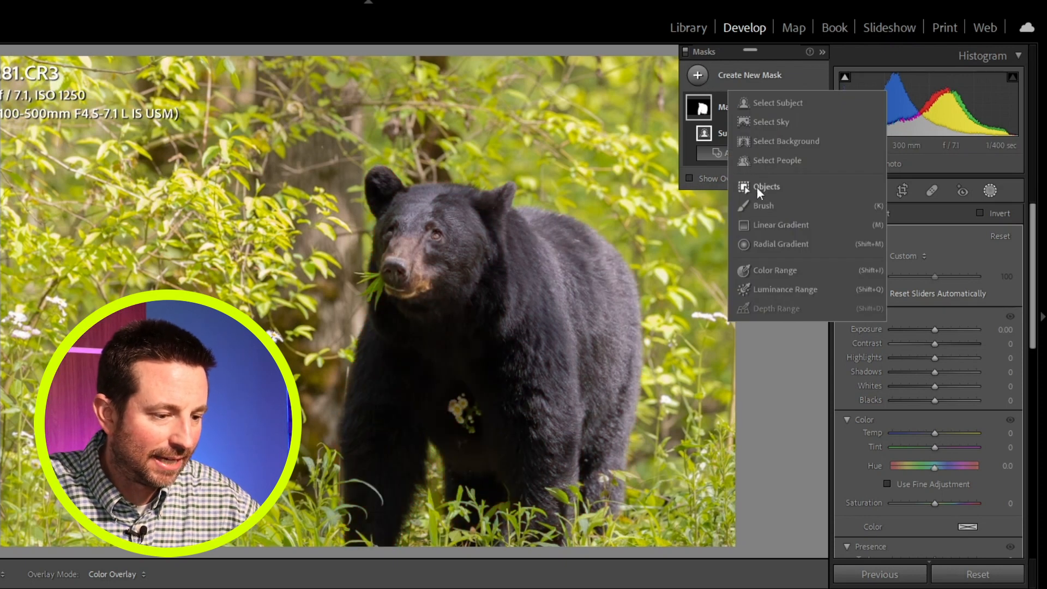
pyautogui.click(764, 205)
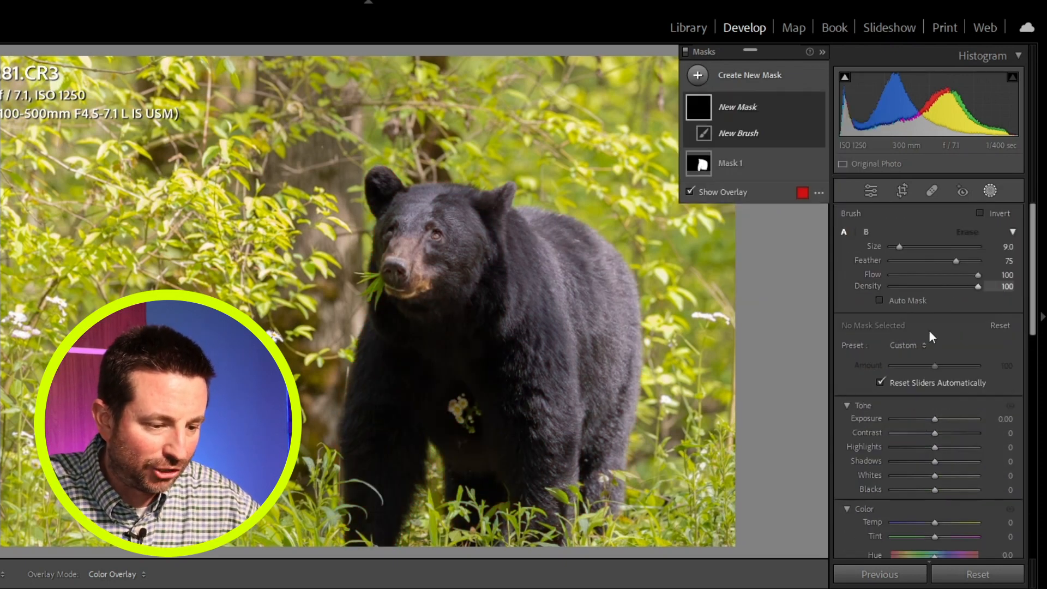
pyautogui.click(923, 344)
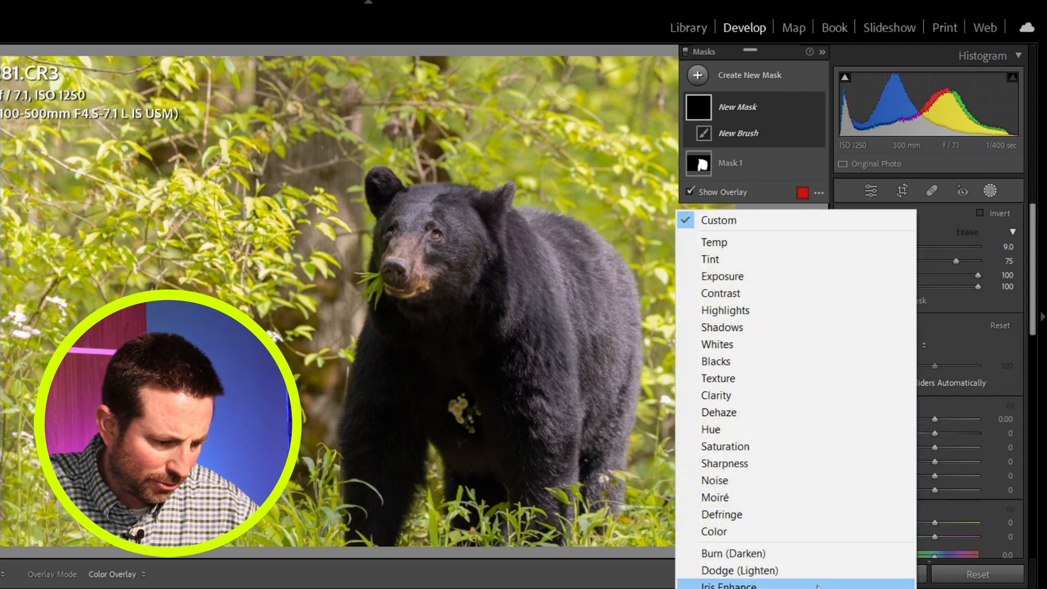
pyautogui.click(725, 566)
# Brush over the bear's dark chest and front leg at size 14 and set the mask's Shadows to 23
pyautogui.scroll(1, 407, 381)
pyautogui.moveTo(406, 381)
pyautogui.mouseDown()
pyautogui.moveTo(386, 438)
pyautogui.moveTo(388, 405)
pyautogui.moveTo(426, 339)
pyautogui.moveTo(408, 390)
pyautogui.moveTo(392, 388)
pyautogui.moveTo(380, 422)
pyautogui.moveTo(429, 332)
pyautogui.moveTo(474, 346)
pyautogui.moveTo(492, 452)
pyautogui.moveTo(493, 359)
pyautogui.moveTo(389, 393)
pyautogui.moveTo(384, 509)
pyautogui.moveTo(377, 407)
pyautogui.moveTo(417, 355)
pyautogui.moveTo(466, 357)
pyautogui.mouseUp()
pyautogui.moveTo(933, 461)
pyautogui.mouseDown()
pyautogui.moveTo(959, 460)
pyautogui.moveTo(941, 463)
pyautogui.mouseUp()
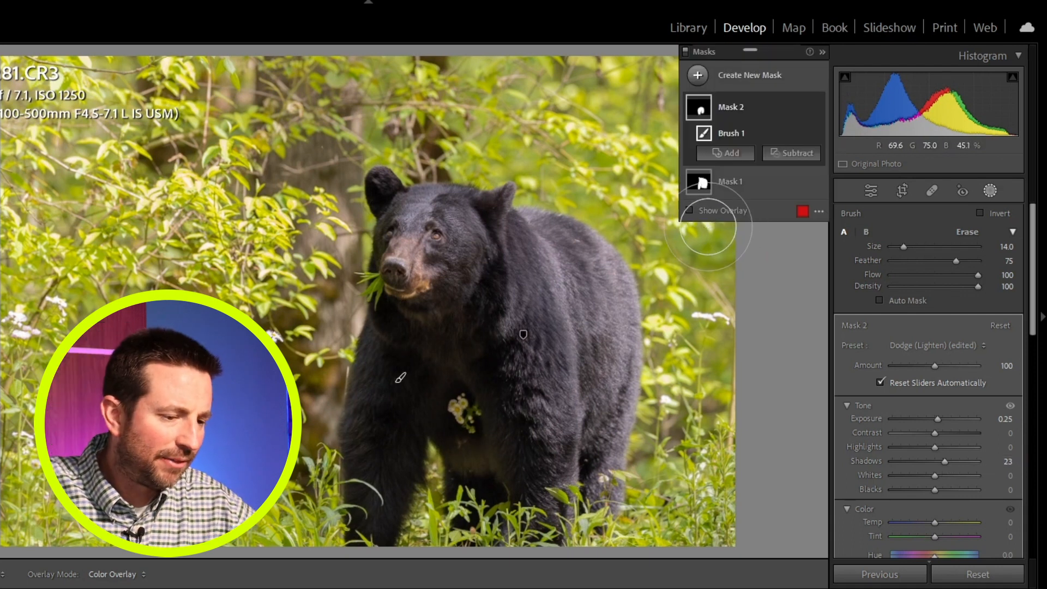
# Show the brush mask's overlay and examine at 100% how it covers the edge of the bear's front leg
pyautogui.click(689, 209)
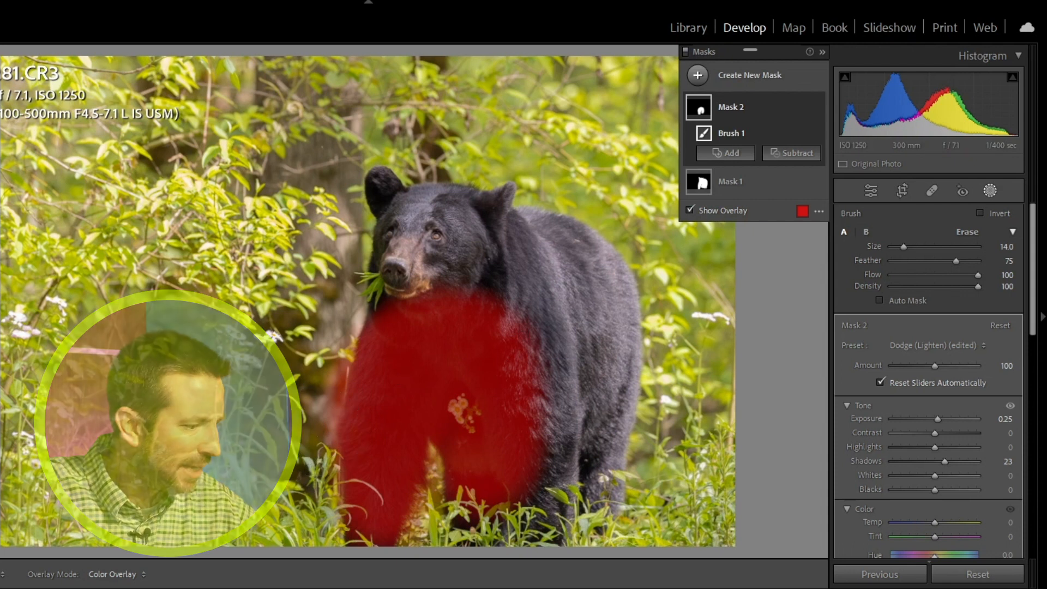
pyautogui.press('z')
pyautogui.click(21, 183)
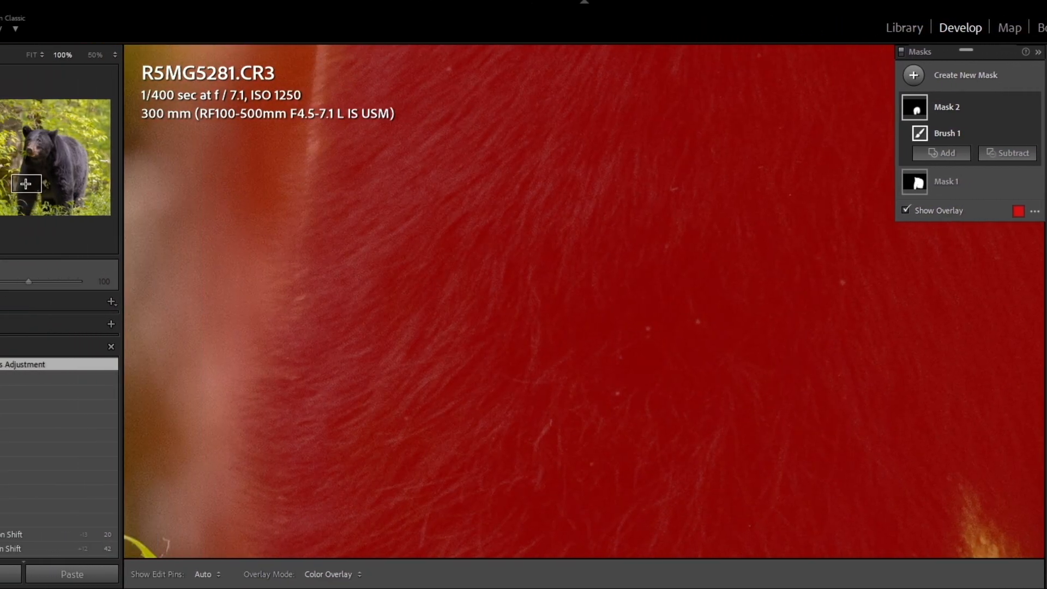
pyautogui.moveTo(21, 184); pyautogui.dragTo(17, 183)
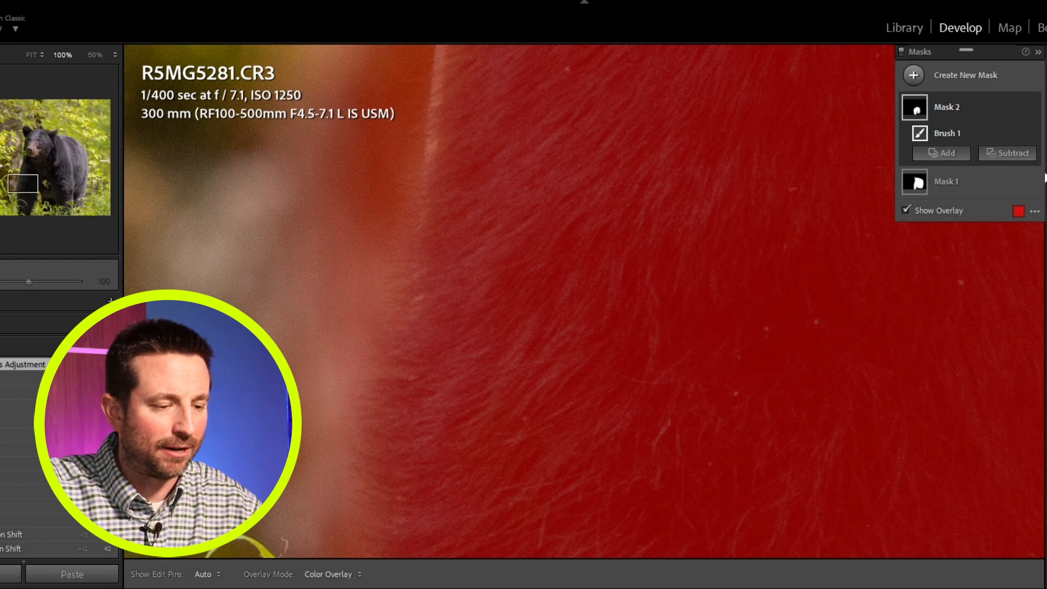
# Delete Mask 2 and return to the full view of the photo
pyautogui.rightClick(1016, 106)
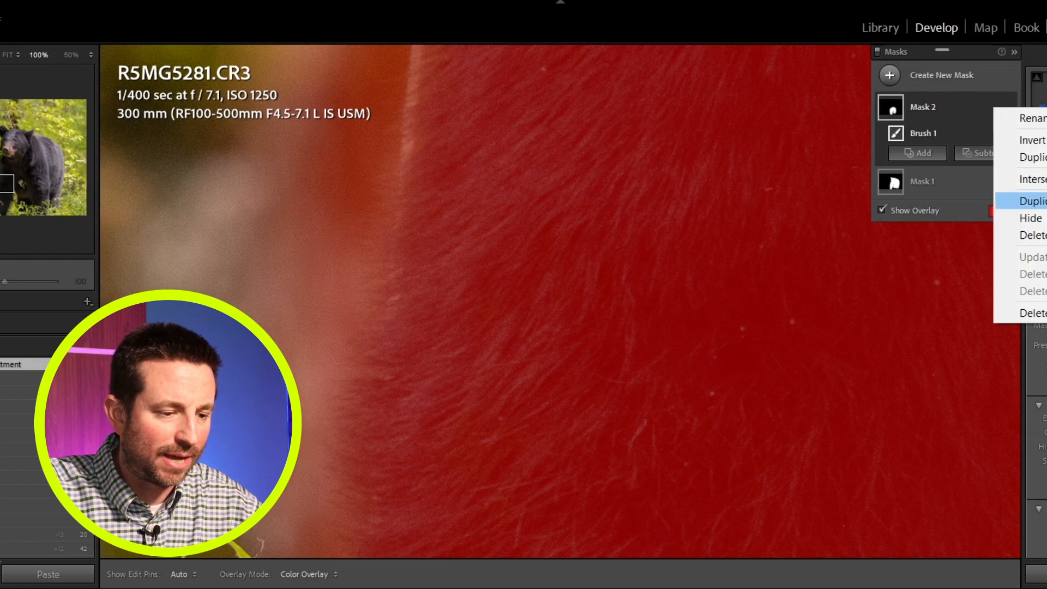
pyautogui.click(1036, 235)
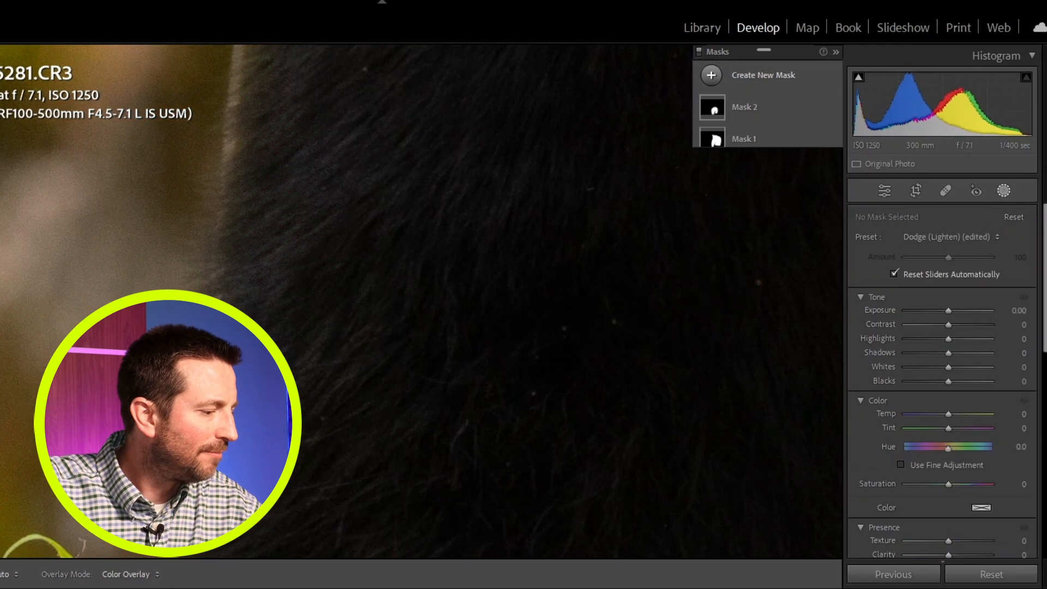
pyautogui.press('z')
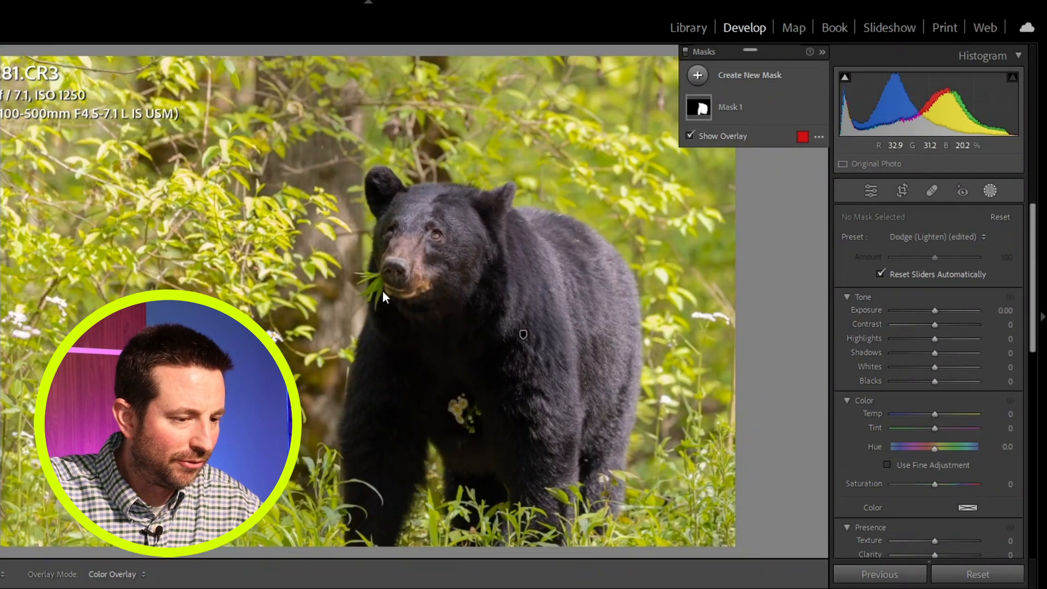
# Intersect the bear's subject mask, Mask 1, with a brush and apply the Dodge (Lighten) preset
pyautogui.click(727, 103)
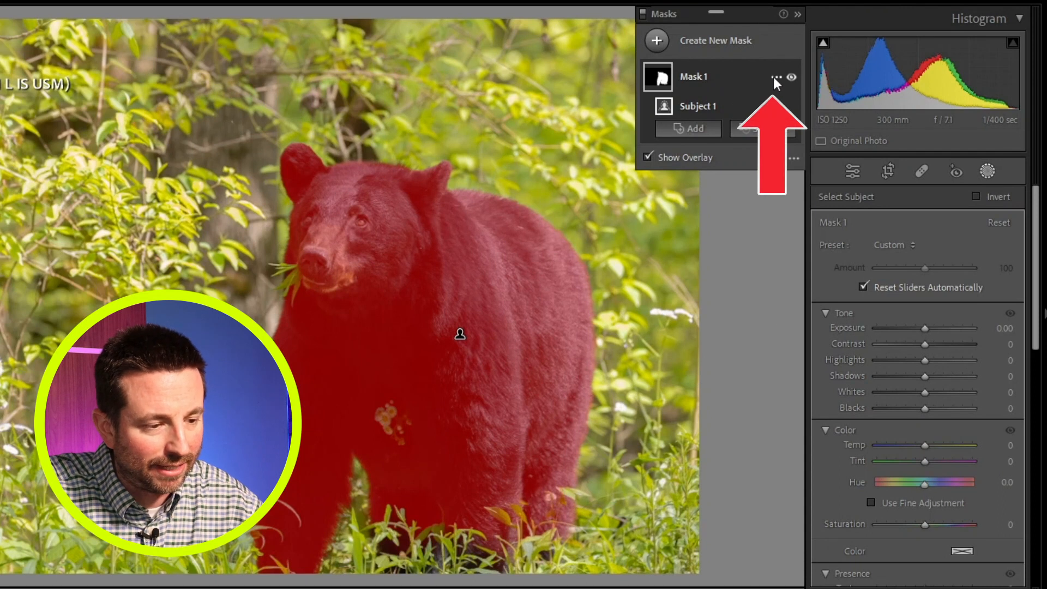
pyautogui.click(775, 79)
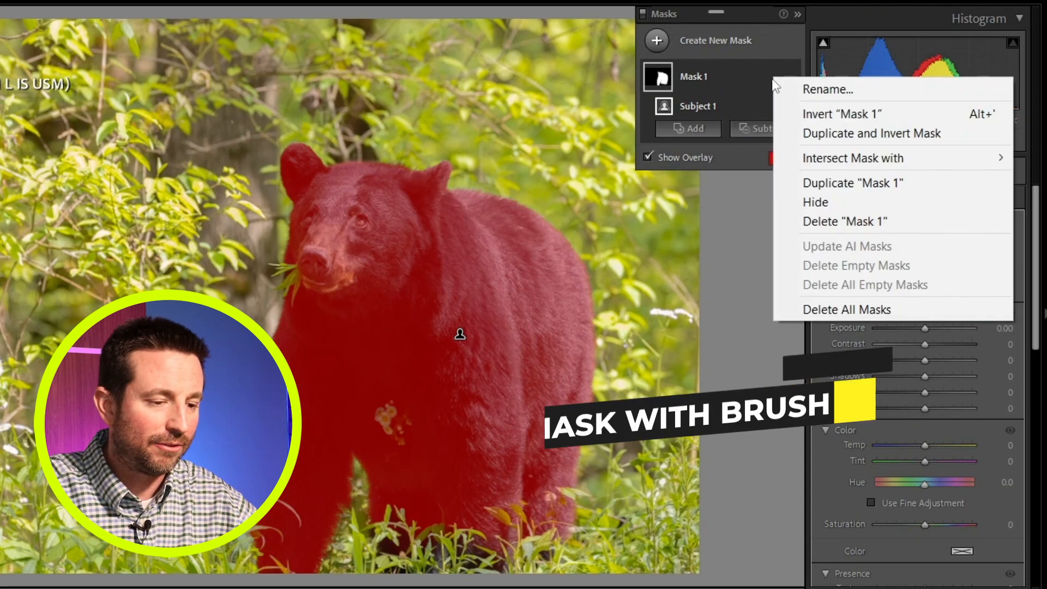
pyautogui.moveTo(834, 158)
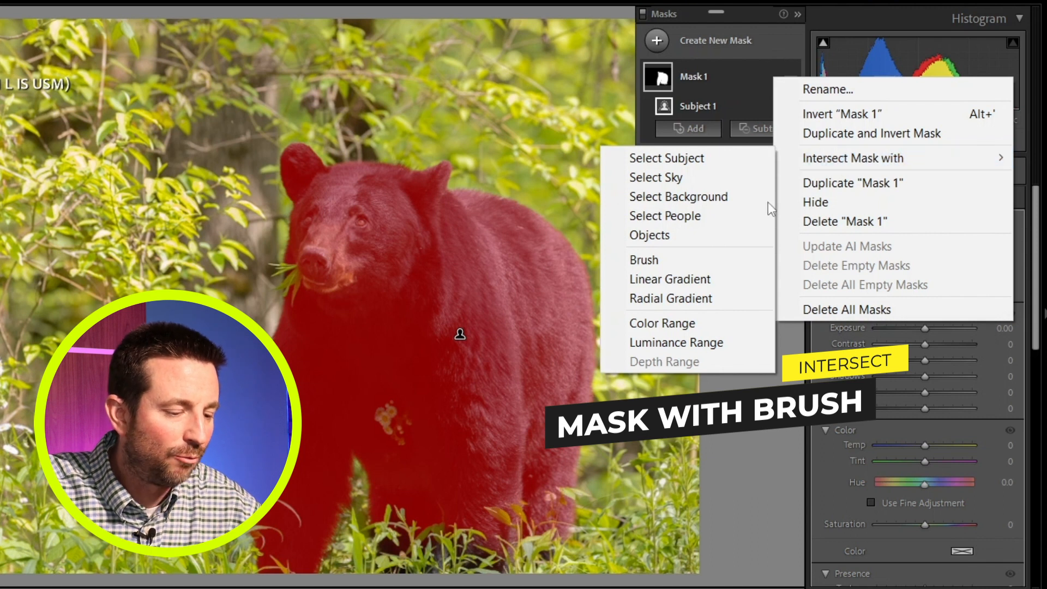
pyautogui.click(661, 262)
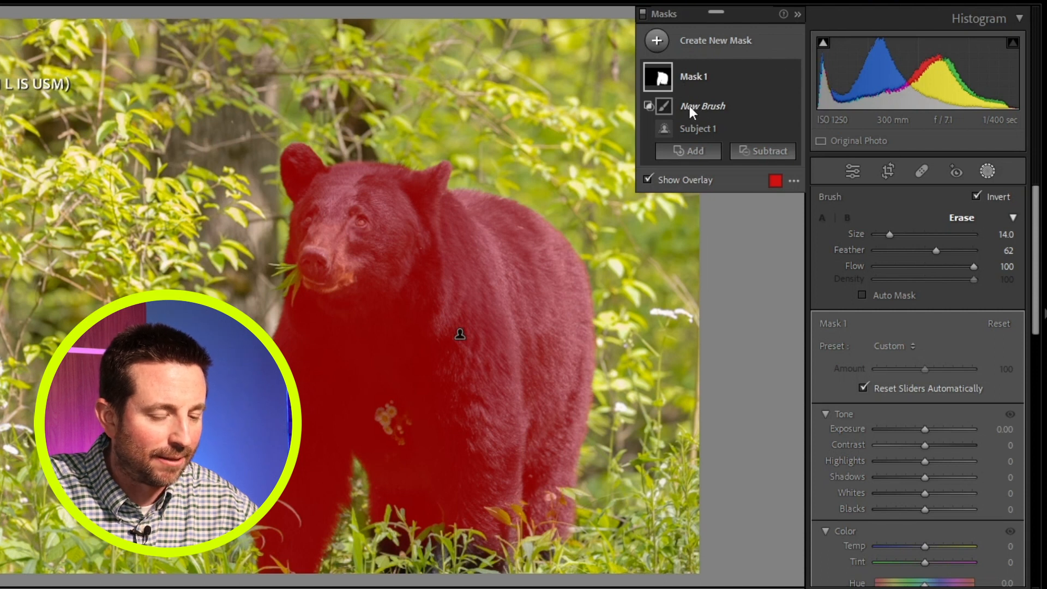
pyautogui.click(896, 346)
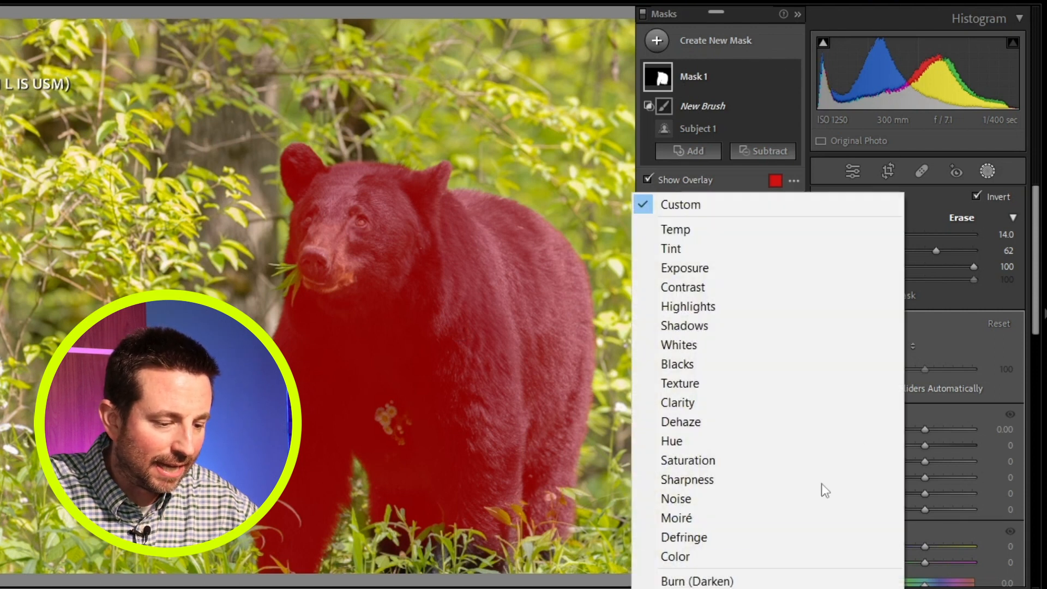
pyautogui.click(696, 588)
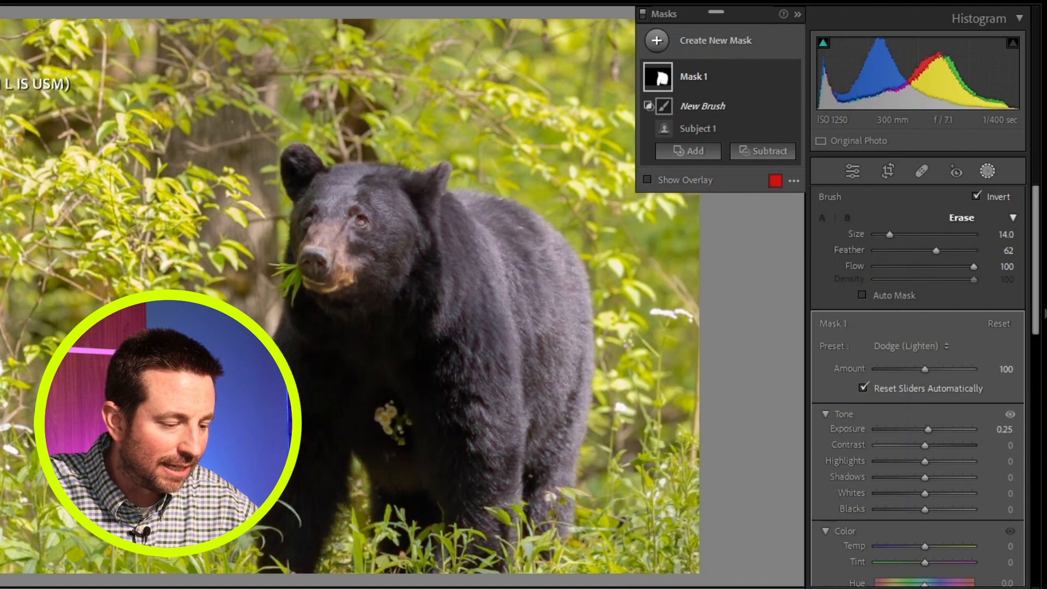
# Brush over the bear's dark chest and front leg at size 12 and set Shadows to 20
pyautogui.scroll(-2, 335, 393)
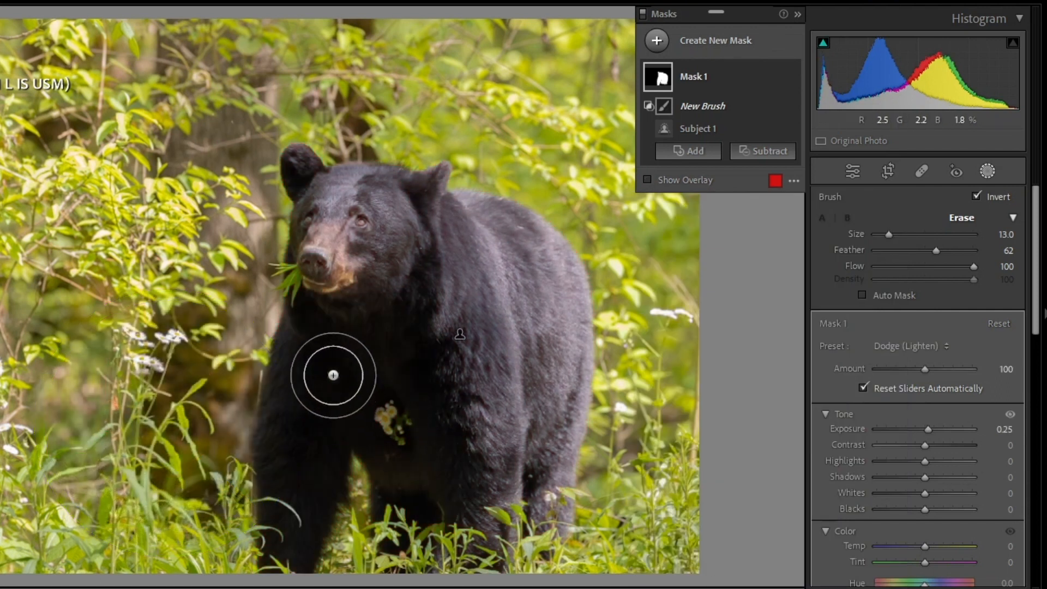
pyautogui.moveTo(324, 406)
pyautogui.mouseDown()
pyautogui.moveTo(385, 422)
pyautogui.moveTo(382, 452)
pyautogui.moveTo(422, 428)
pyautogui.moveTo(373, 325)
pyautogui.moveTo(357, 361)
pyautogui.moveTo(313, 399)
pyautogui.moveTo(293, 456)
pyautogui.moveTo(311, 494)
pyautogui.moveTo(307, 542)
pyautogui.moveTo(348, 371)
pyautogui.mouseUp()
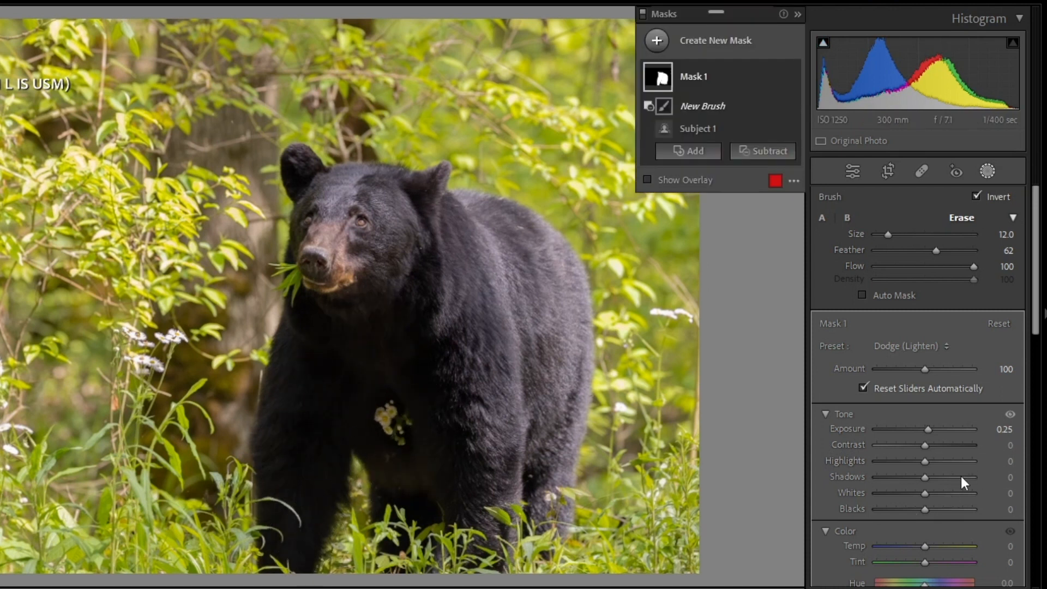
pyautogui.moveTo(927, 478); pyautogui.dragTo(936, 482)
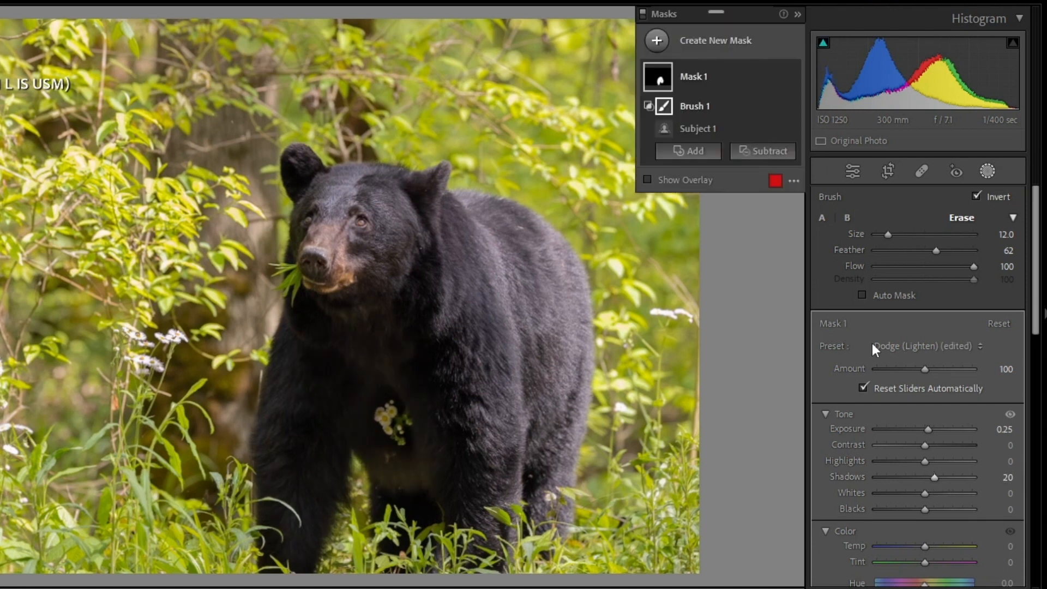
# Show the mask overlay and brush past the bear's front leg into the background at size 14
pyautogui.click(645, 180)
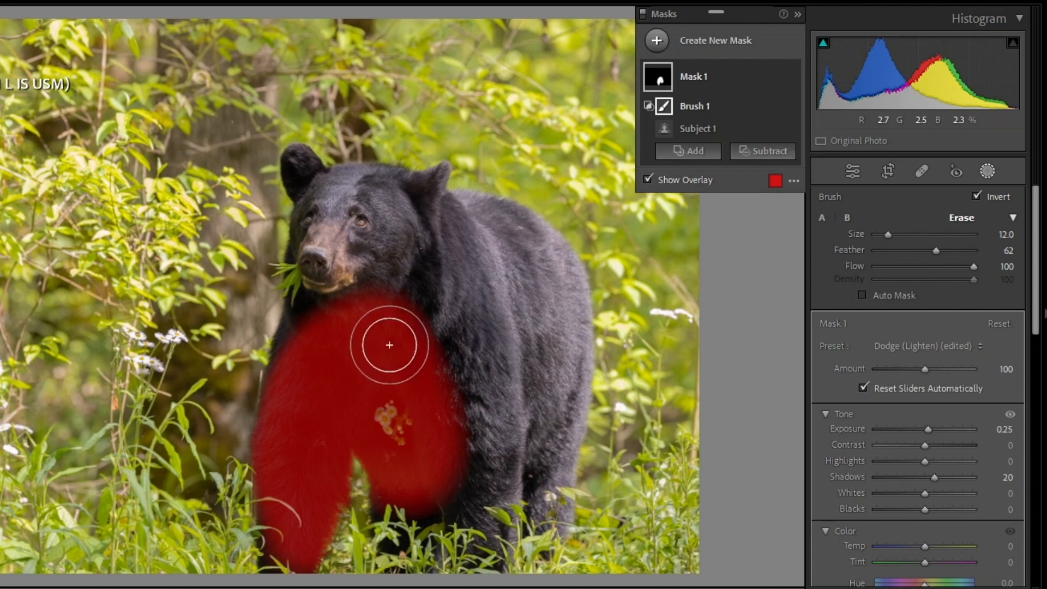
pyautogui.scroll(2, 304, 378)
pyautogui.moveTo(303, 401)
pyautogui.mouseDown()
pyautogui.moveTo(273, 387)
pyautogui.moveTo(246, 421)
pyautogui.moveTo(68, 405)
pyautogui.mouseUp()
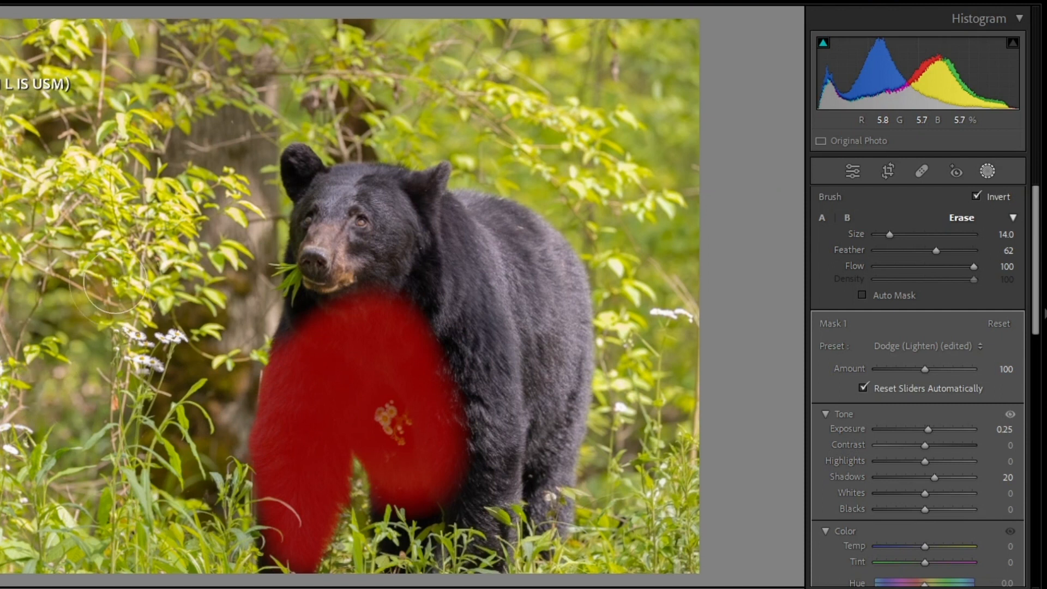
pyautogui.moveTo(21, 367); pyautogui.dragTo(75, 411)
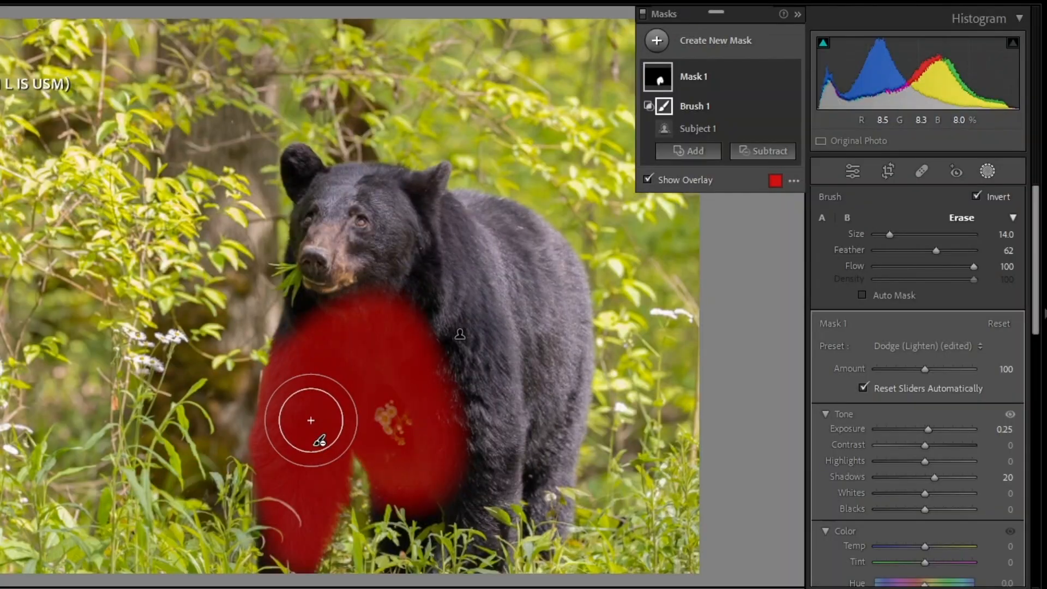
# Extend the brushed area over the bear's chest and front legs, enlarging the brush to 17, and hide the overlay
pyautogui.moveTo(310, 420)
pyautogui.mouseDown()
pyautogui.moveTo(307, 484)
pyautogui.moveTo(284, 544)
pyautogui.moveTo(292, 502)
pyautogui.mouseUp()
pyautogui.moveTo(306, 378)
pyautogui.mouseDown()
pyautogui.moveTo(303, 335)
pyautogui.moveTo(302, 350)
pyautogui.moveTo(397, 327)
pyautogui.moveTo(413, 484)
pyautogui.moveTo(376, 512)
pyautogui.moveTo(393, 419)
pyautogui.mouseUp()
pyautogui.scroll(3, 302, 354)
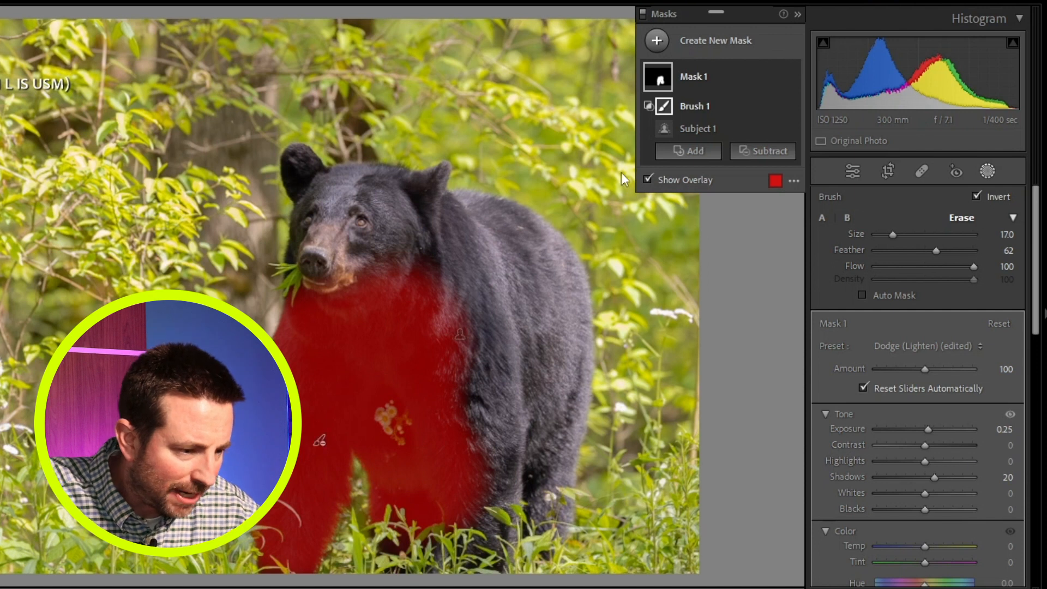
pyautogui.click(645, 179)
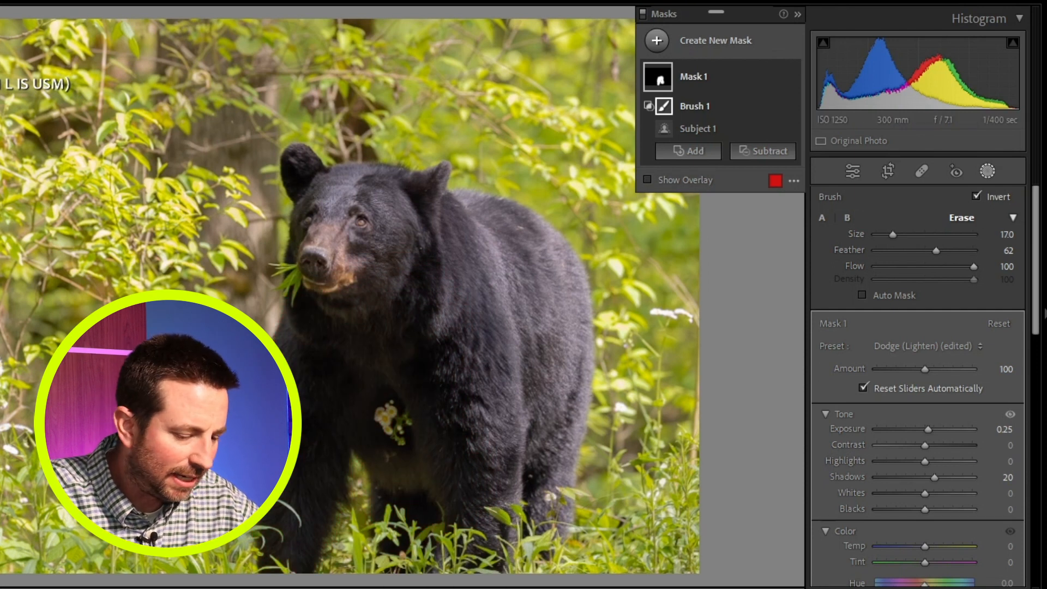
# Compare the edited photo with its original version and examine the masked leg fur at 50% zoom
pyautogui.press('\\')
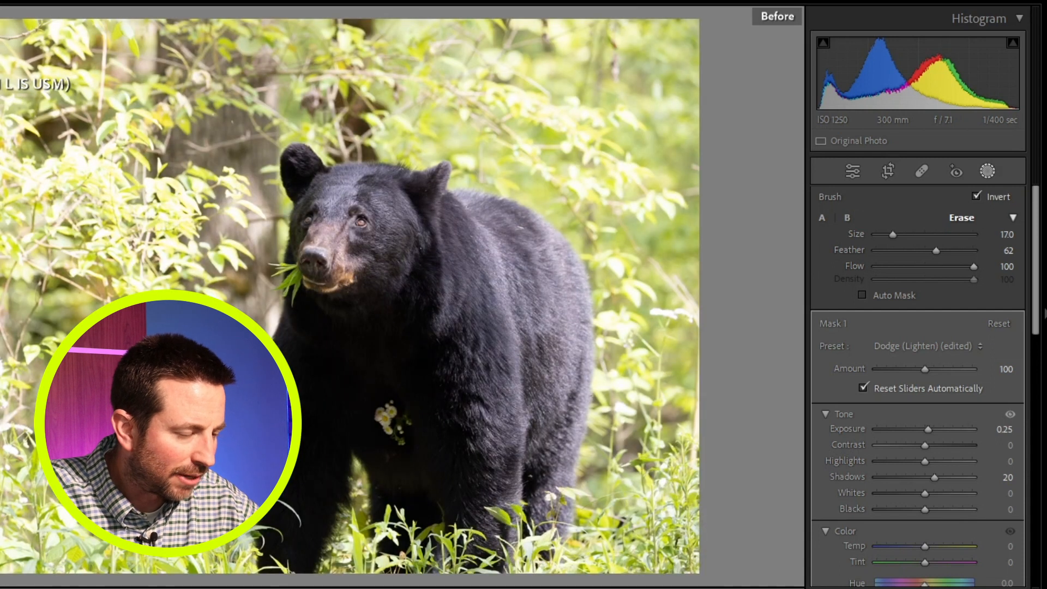
pyautogui.press('\\')
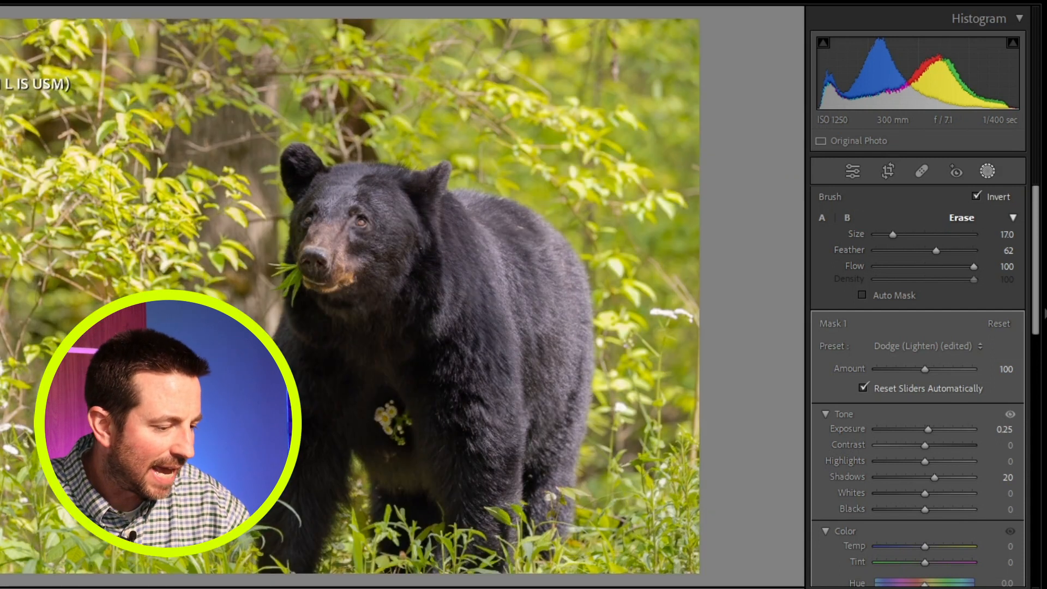
pyautogui.press('\\')
pyautogui.press('\\')
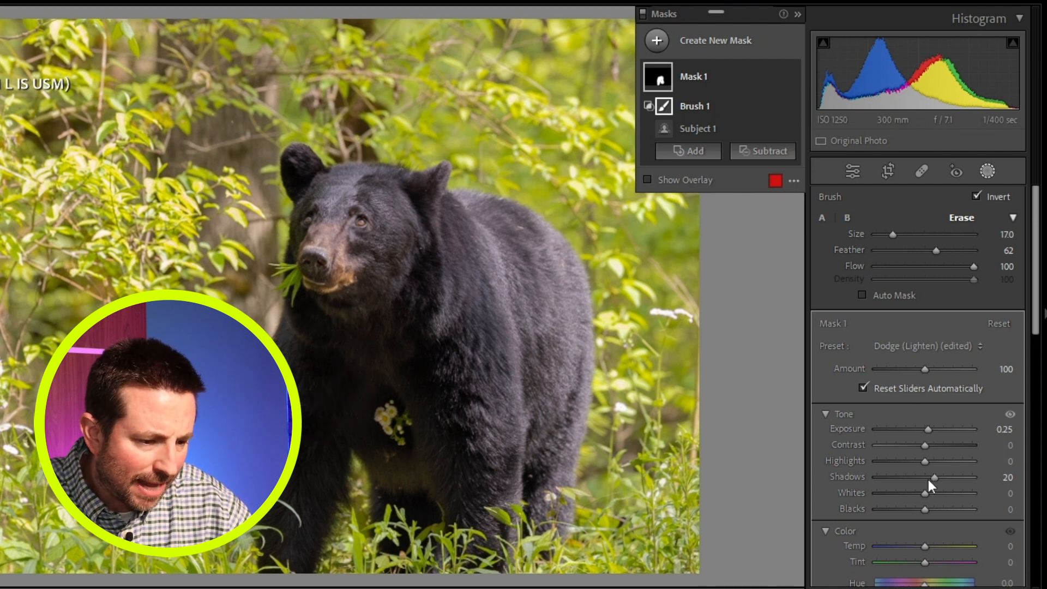
pyautogui.moveTo(937, 478); pyautogui.dragTo(936, 484)
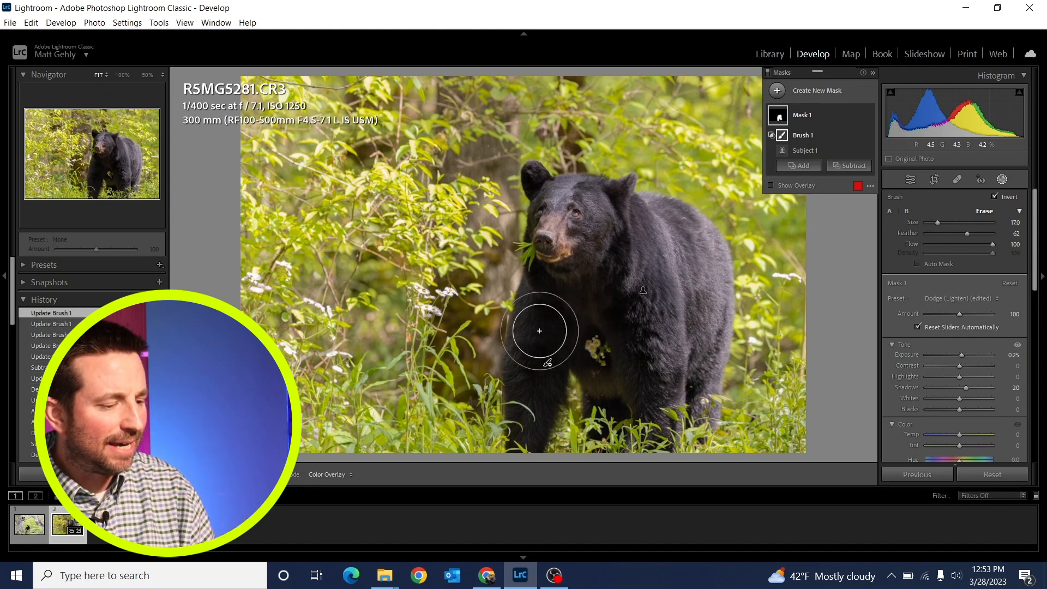
pyautogui.click(148, 75)
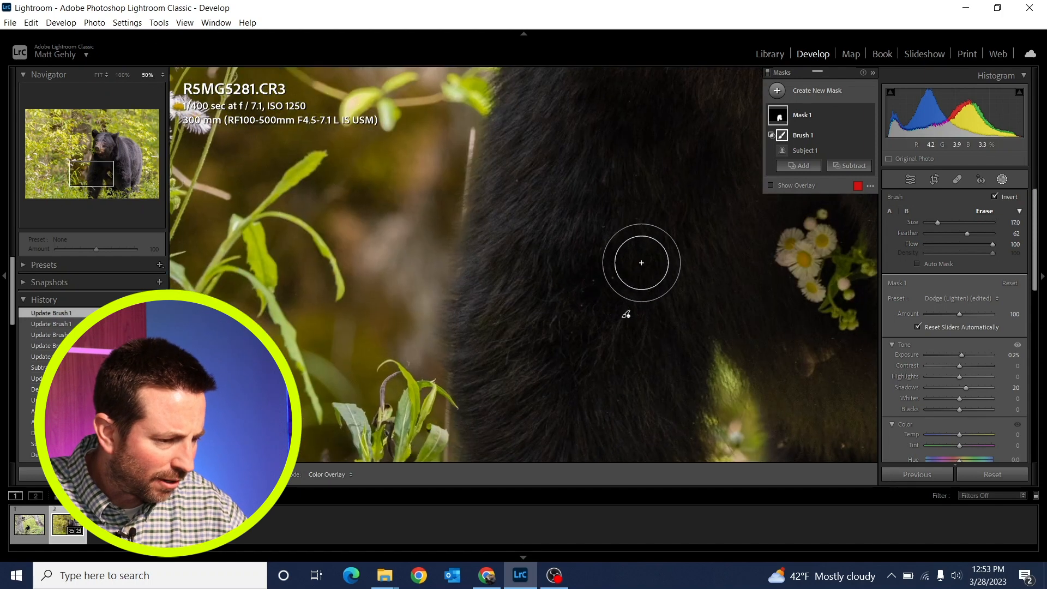
# Create a subject mask selecting the adult bear in the photo with the two cubs
pyautogui.moveTo(91, 173)
pyautogui.mouseDown()
pyautogui.moveTo(103, 165)
pyautogui.moveTo(98, 144)
pyautogui.moveTo(109, 163)
pyautogui.moveTo(102, 173)
pyautogui.mouseUp()
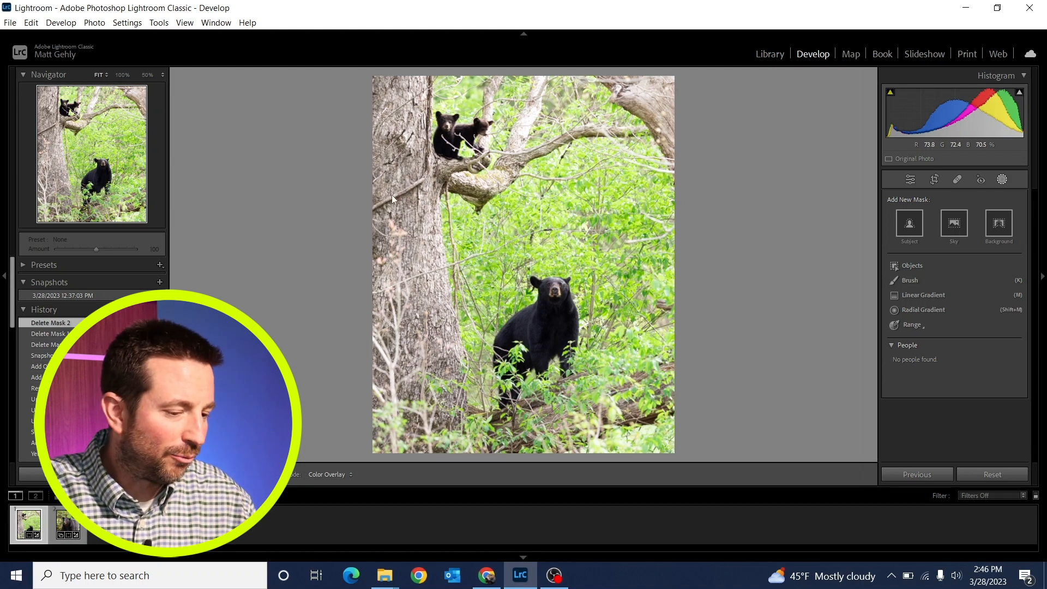
pyautogui.click(912, 226)
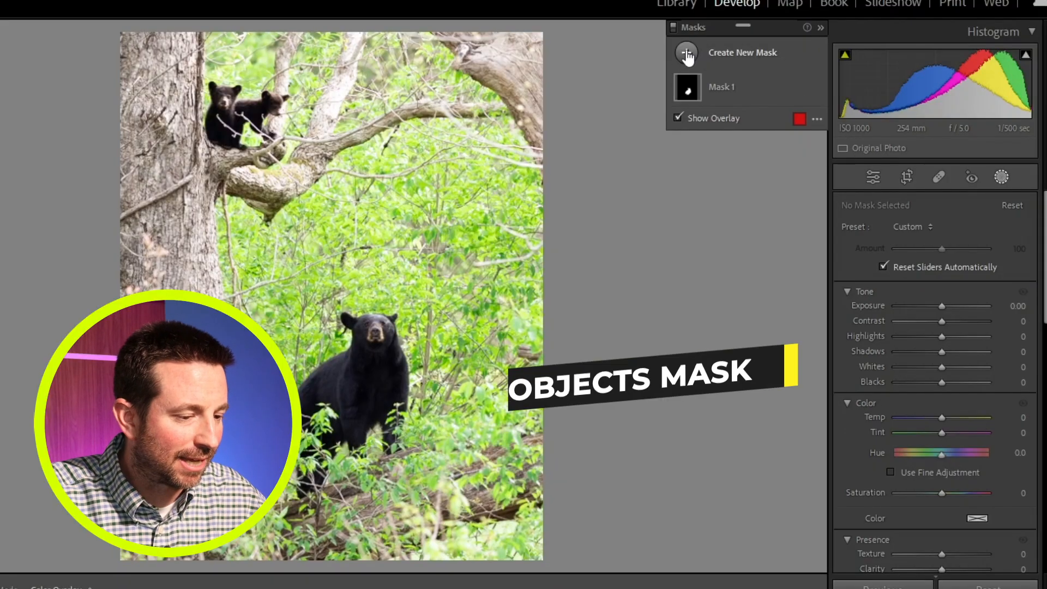
# Add an Objects mask with a rectangle selection around the two cubs in the tree
pyautogui.click(679, 59)
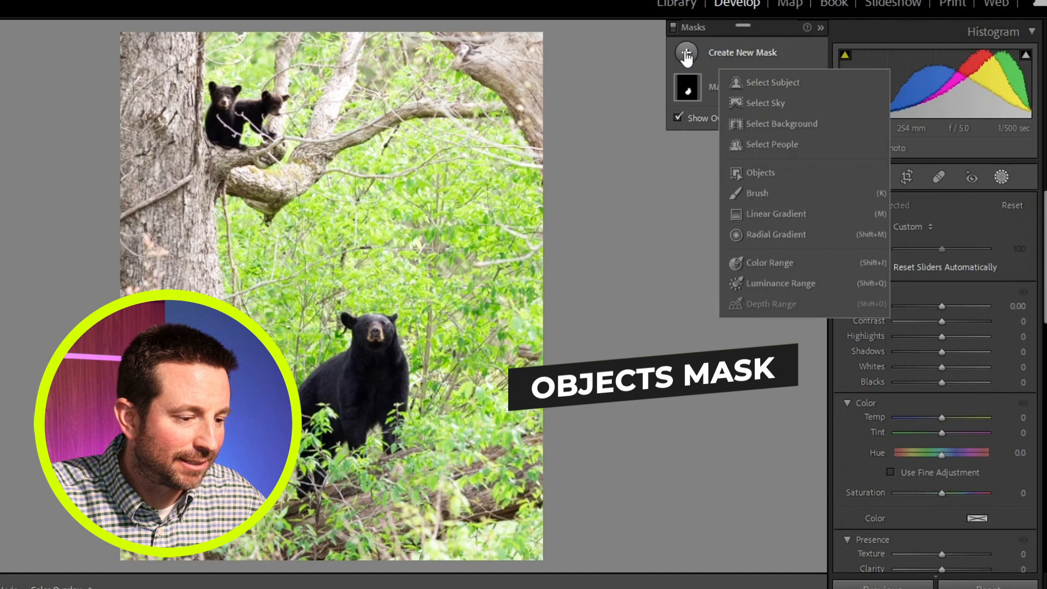
pyautogui.click(767, 171)
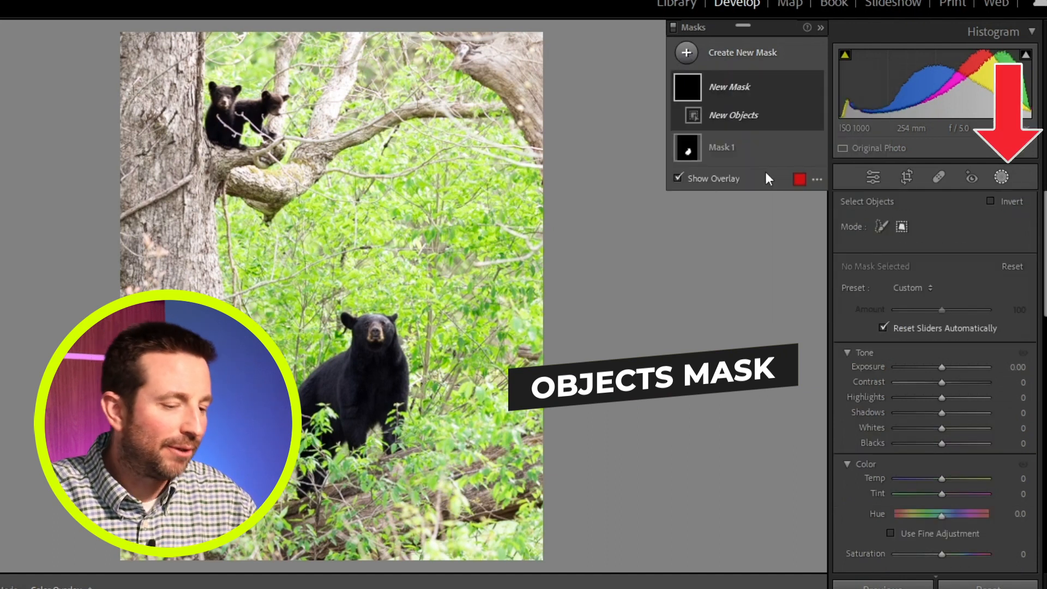
pyautogui.click(900, 228)
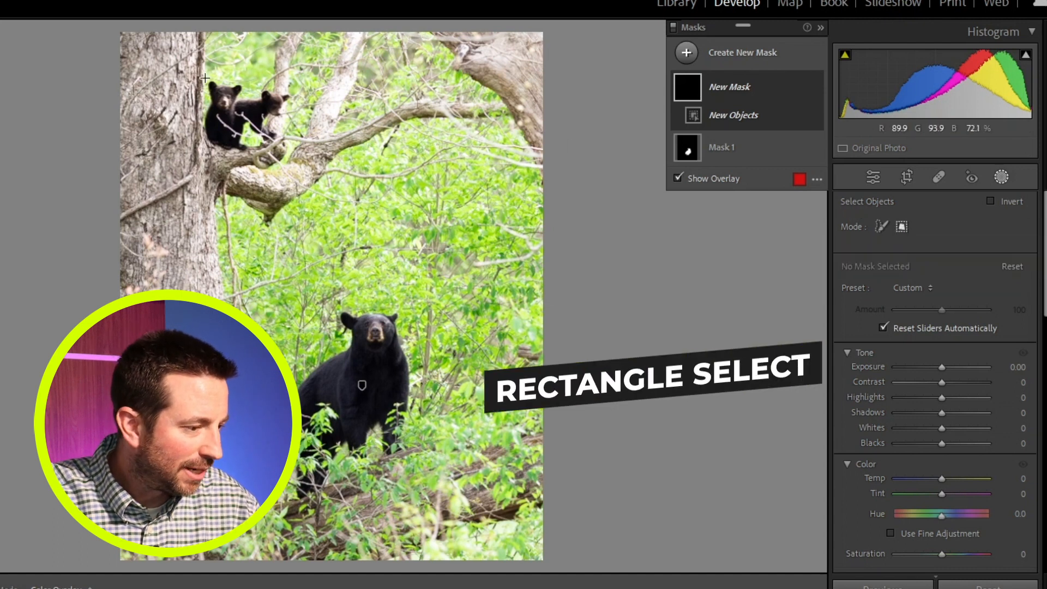
pyautogui.moveTo(203, 79); pyautogui.dragTo(291, 157)
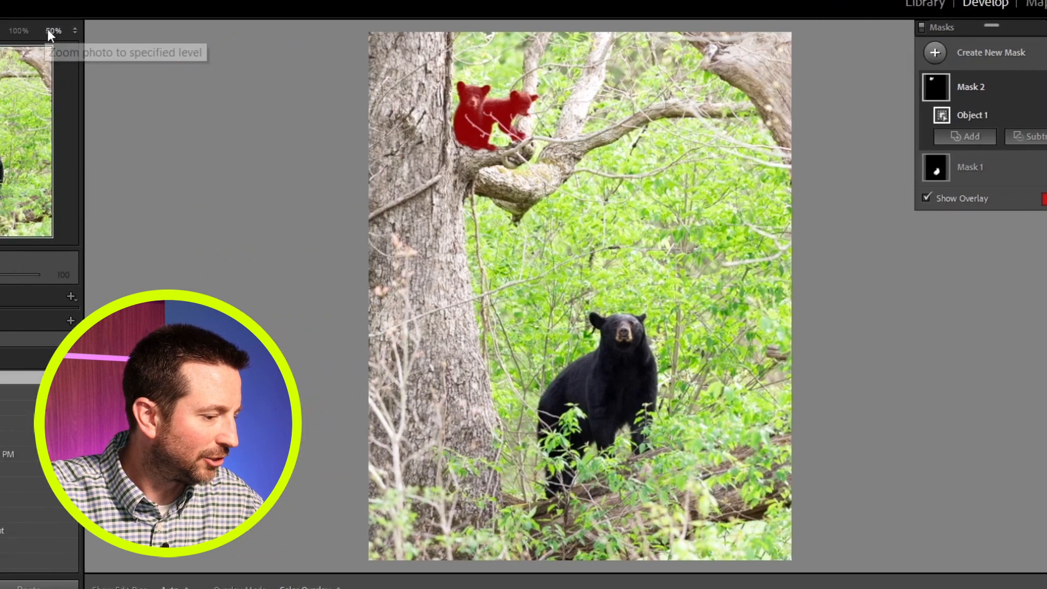
# Apply the Dodge (Lighten) preset to the cubs' mask and hide the overlay
pyautogui.click(120, 32)
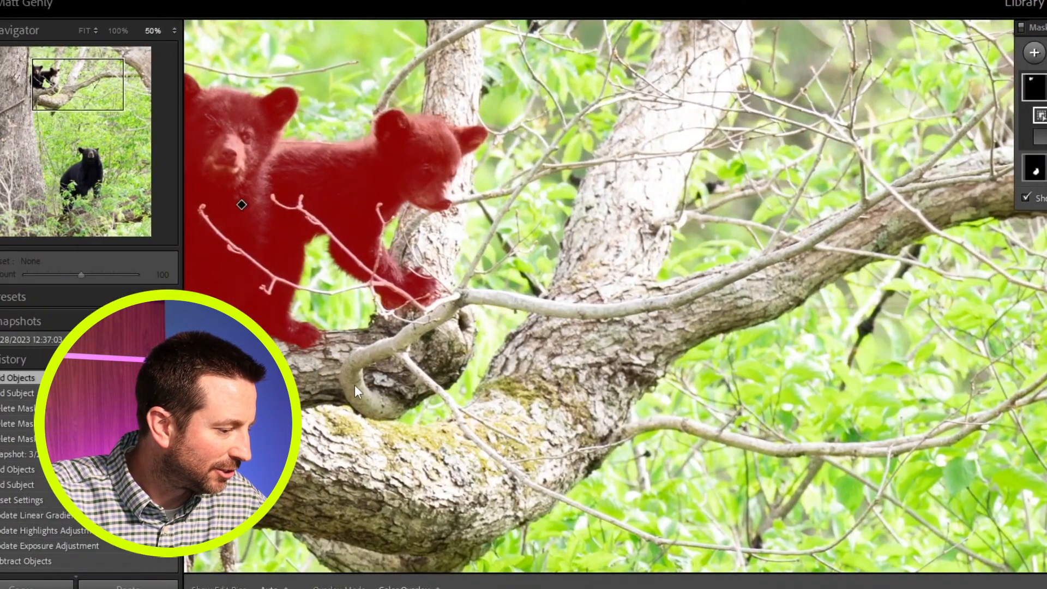
pyautogui.moveTo(87, 87); pyautogui.dragTo(58, 85)
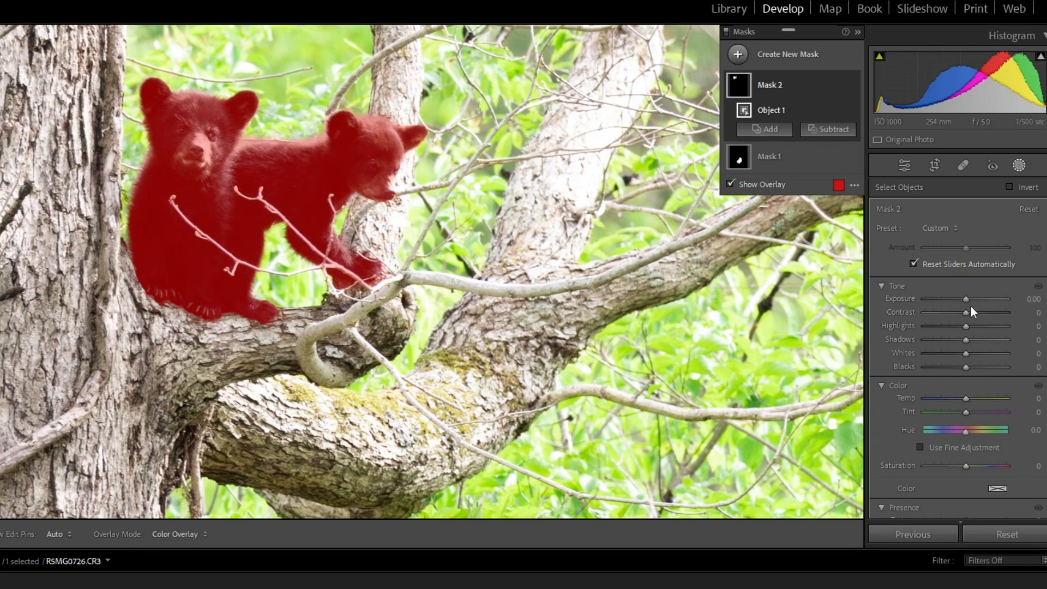
pyautogui.click(954, 227)
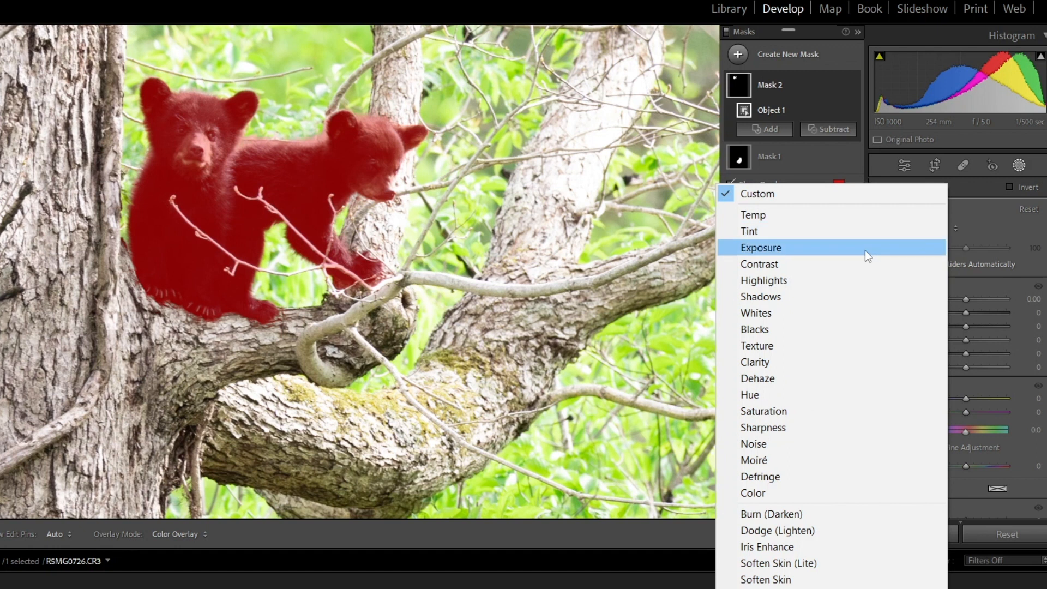
pyautogui.click(798, 534)
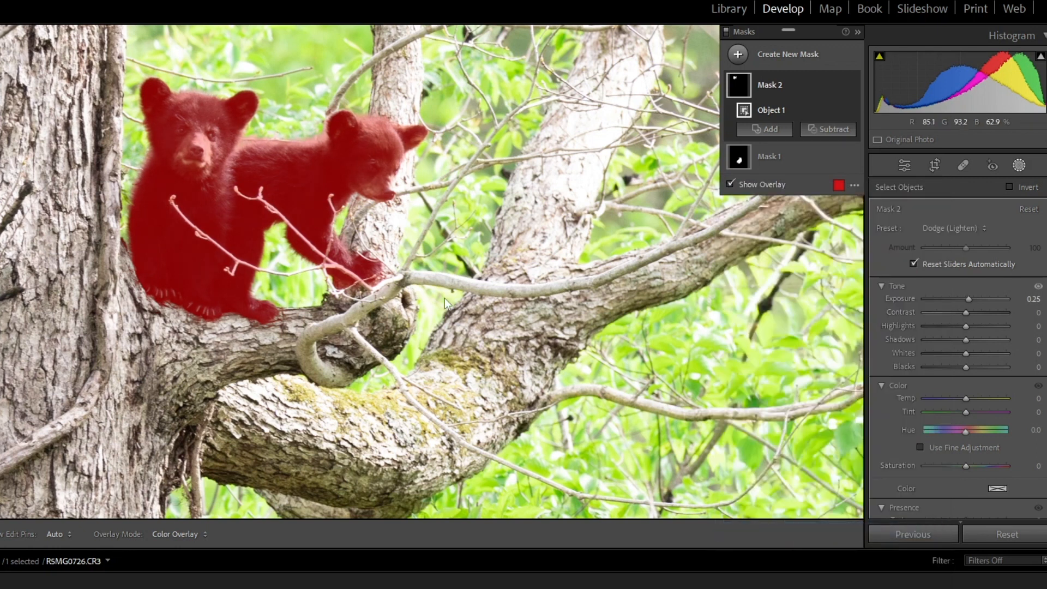
pyautogui.press('o')
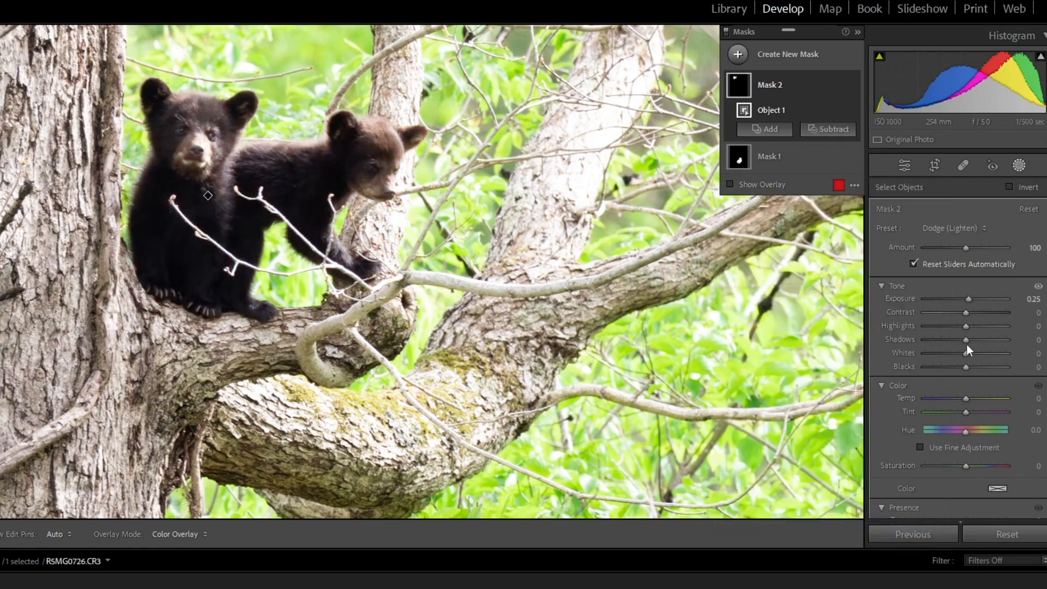
# Set the cubs' mask to Exposure 0.13, Highlights -45 and Shadows 35
pyautogui.moveTo(965, 339); pyautogui.dragTo(976, 344)
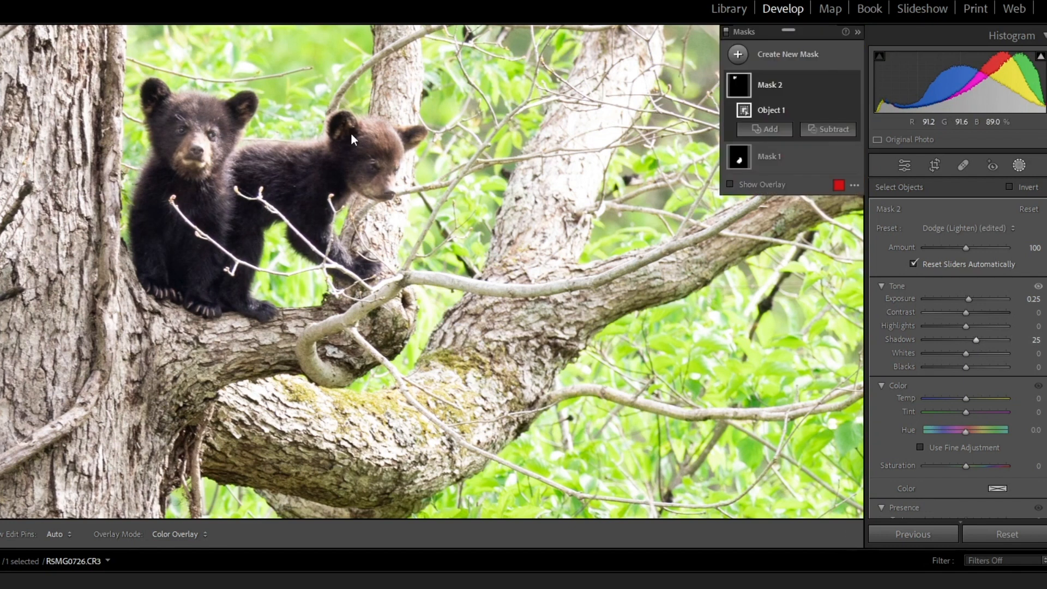
pyautogui.moveTo(969, 299); pyautogui.dragTo(964, 300)
pyautogui.doubleClick(965, 300)
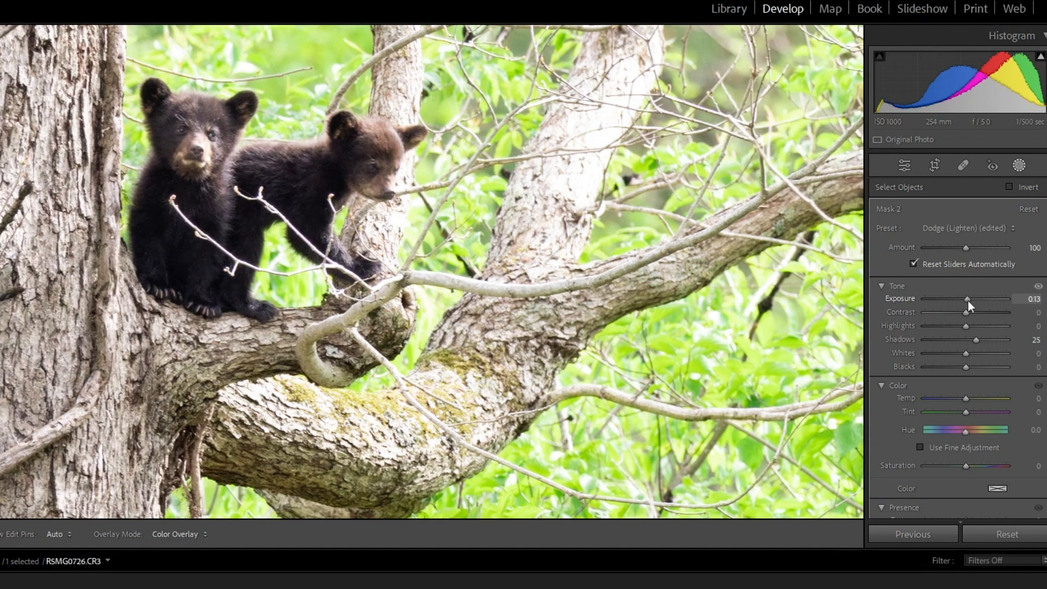
pyautogui.moveTo(966, 299); pyautogui.dragTo(967, 300)
pyautogui.moveTo(965, 326); pyautogui.dragTo(981, 341)
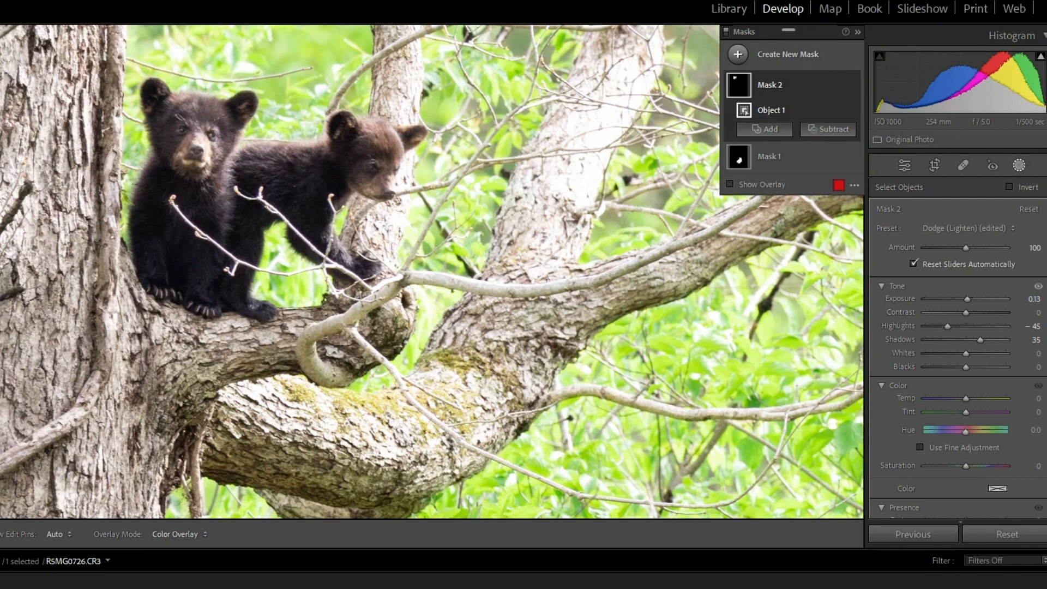
# Apply the Dodge (Lighten) preset to the adult bear's subject mask and hide the overlay
pyautogui.press('z')
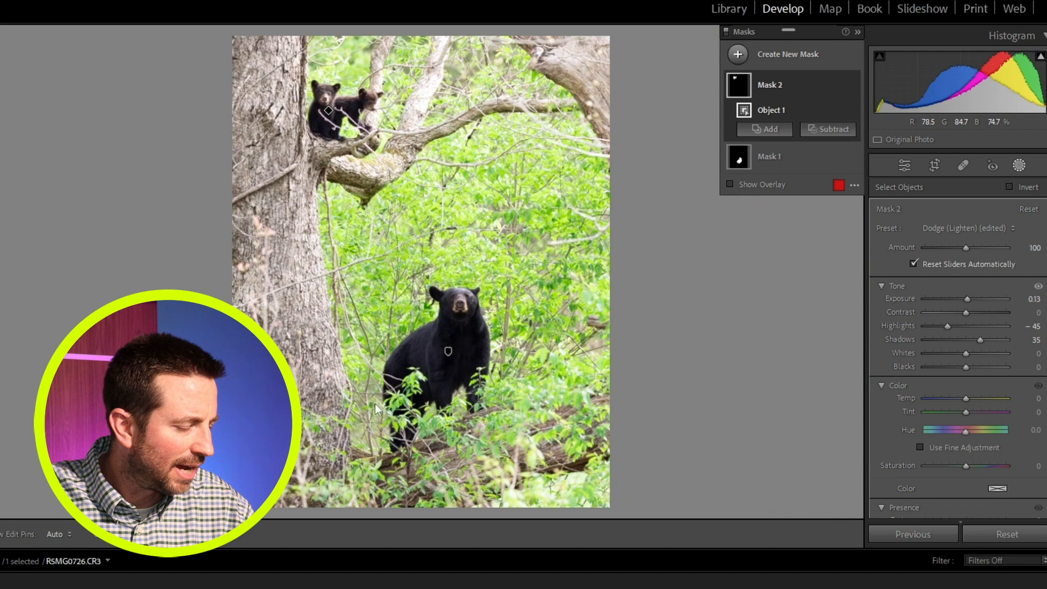
pyautogui.click(742, 158)
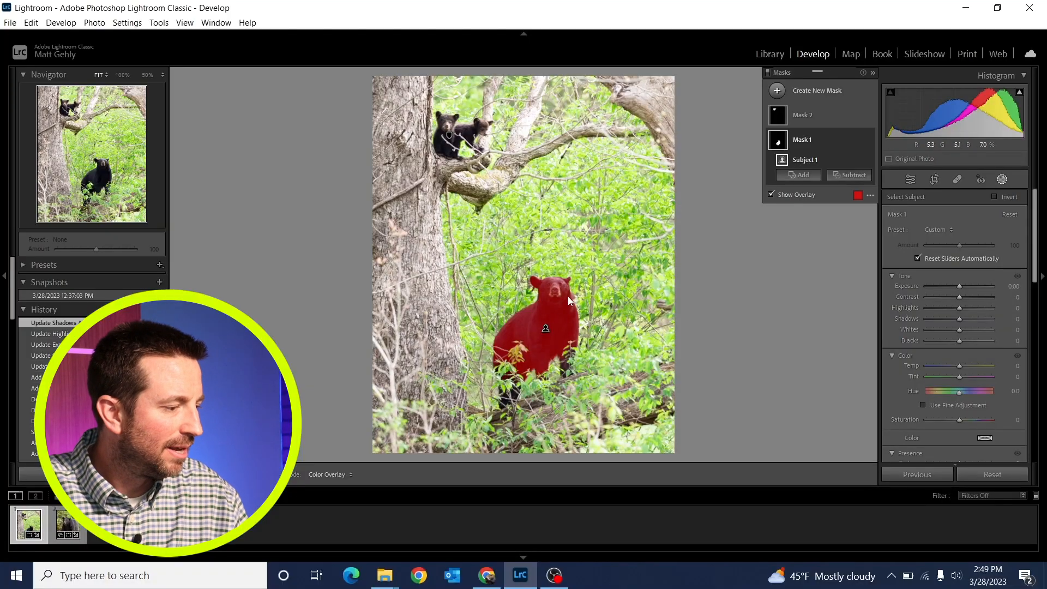
pyautogui.click(145, 74)
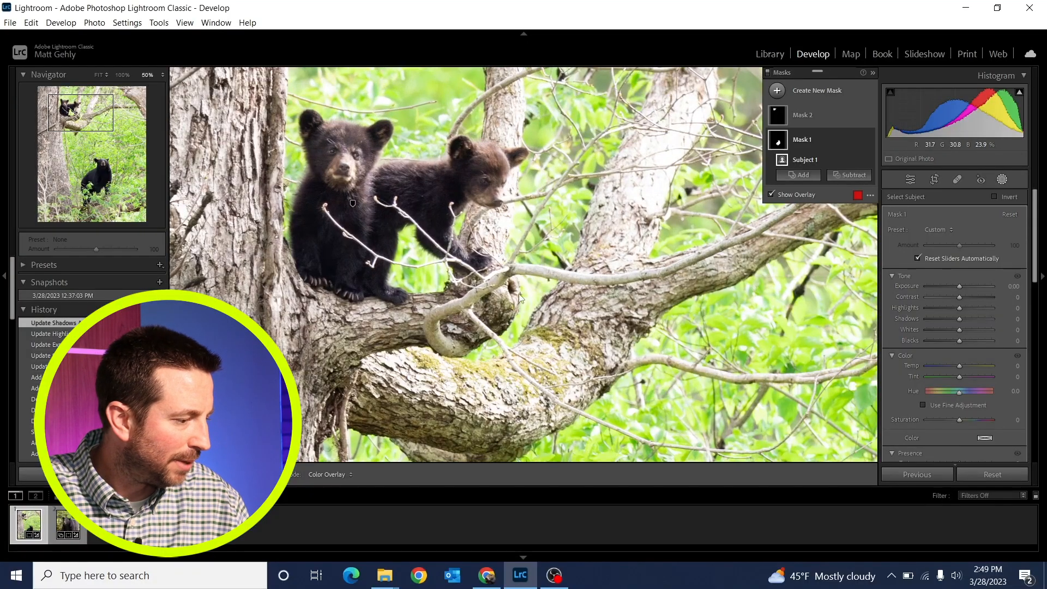
pyautogui.moveTo(88, 116); pyautogui.dragTo(100, 172)
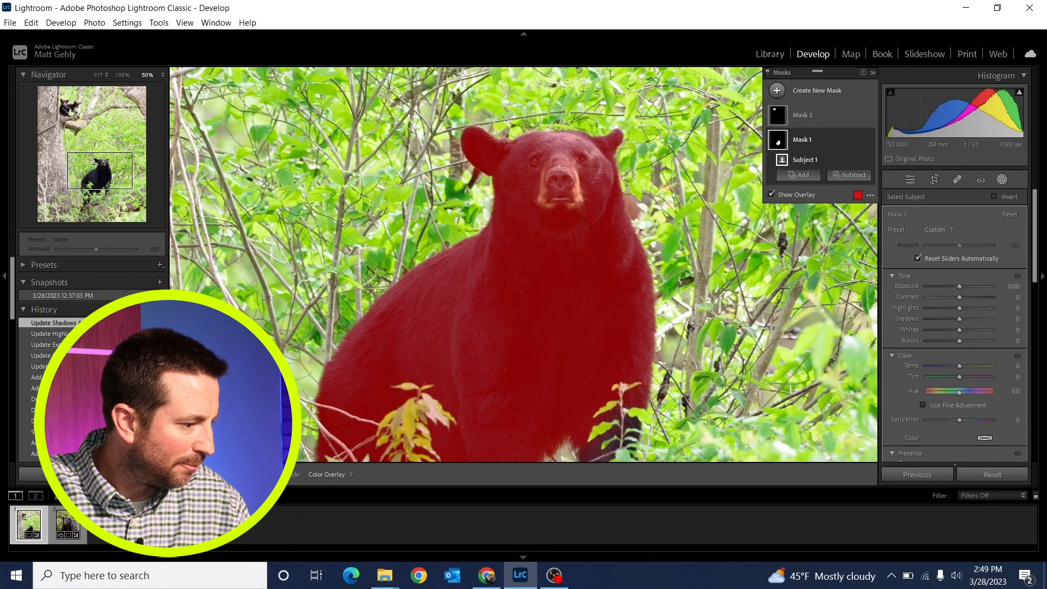
pyautogui.click(147, 74)
pyautogui.click(112, 129)
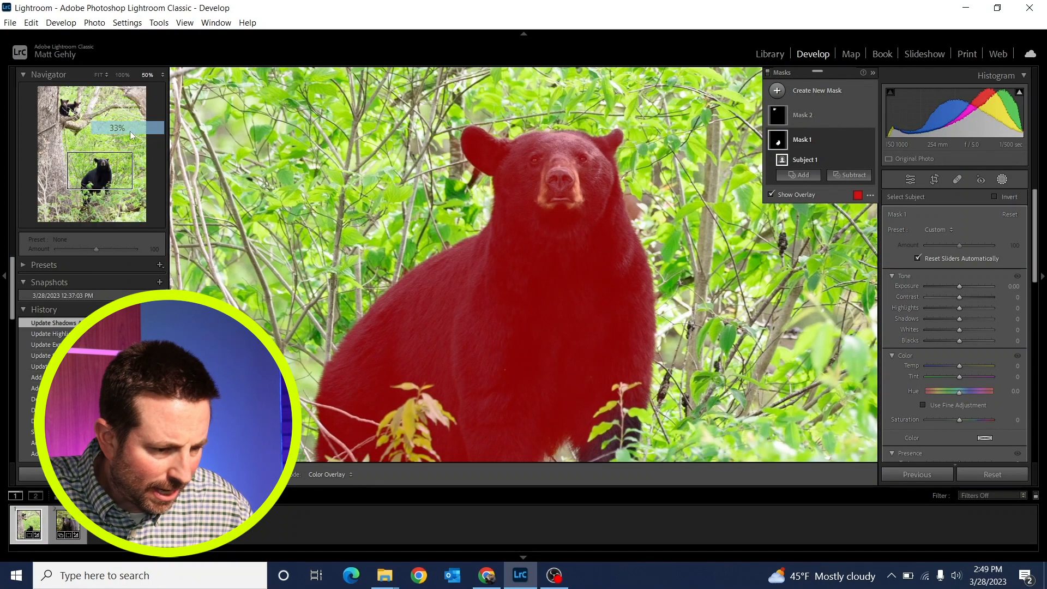
pyautogui.click(953, 230)
pyautogui.click(813, 471)
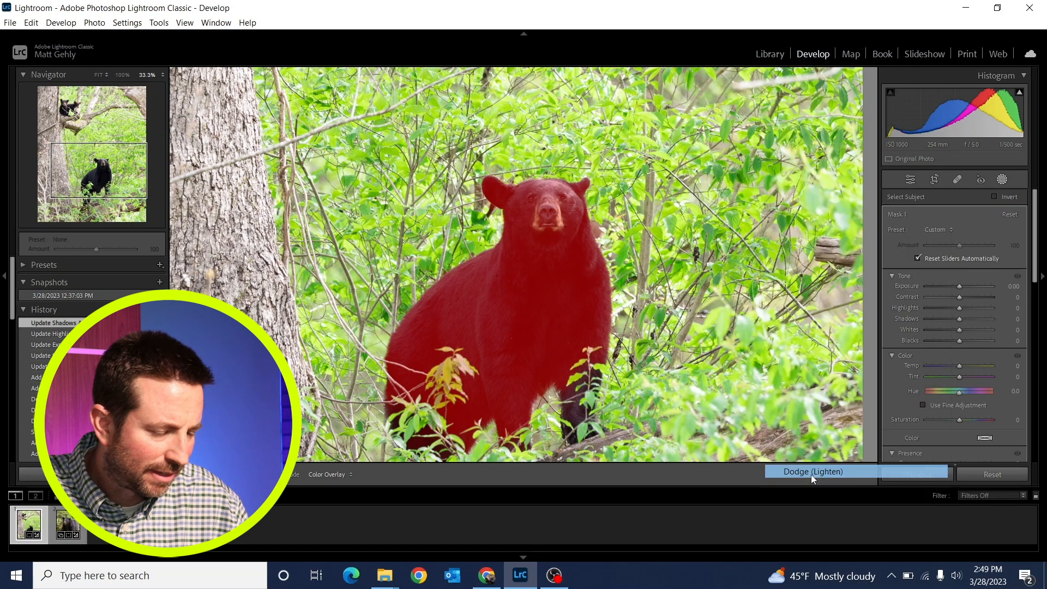
pyautogui.click(812, 197)
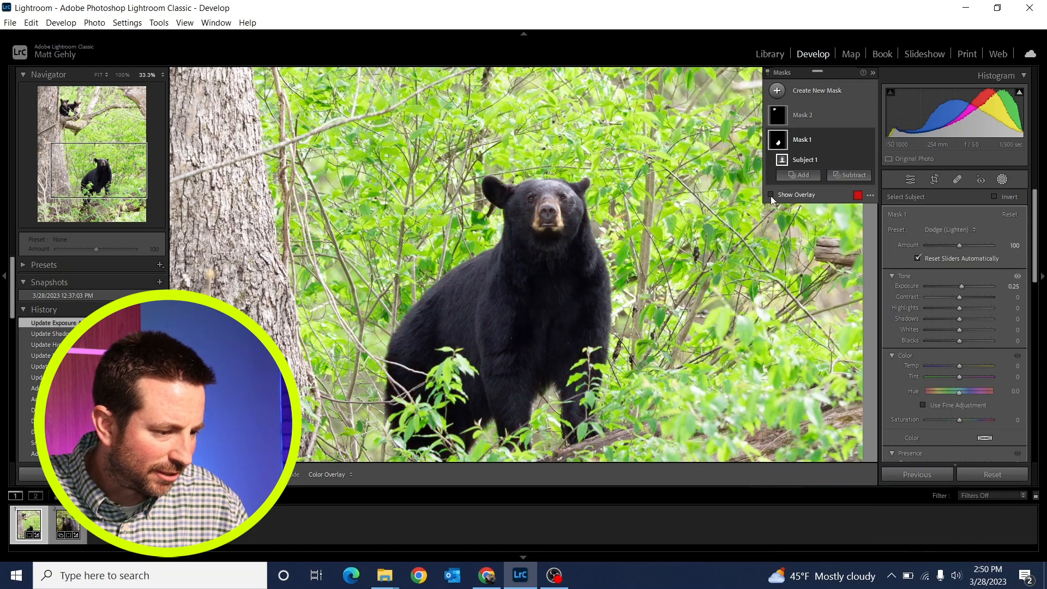
# Set the adult bear's mask to Shadows 10 and Highlights -23
pyautogui.click(779, 142)
pyautogui.click(793, 139)
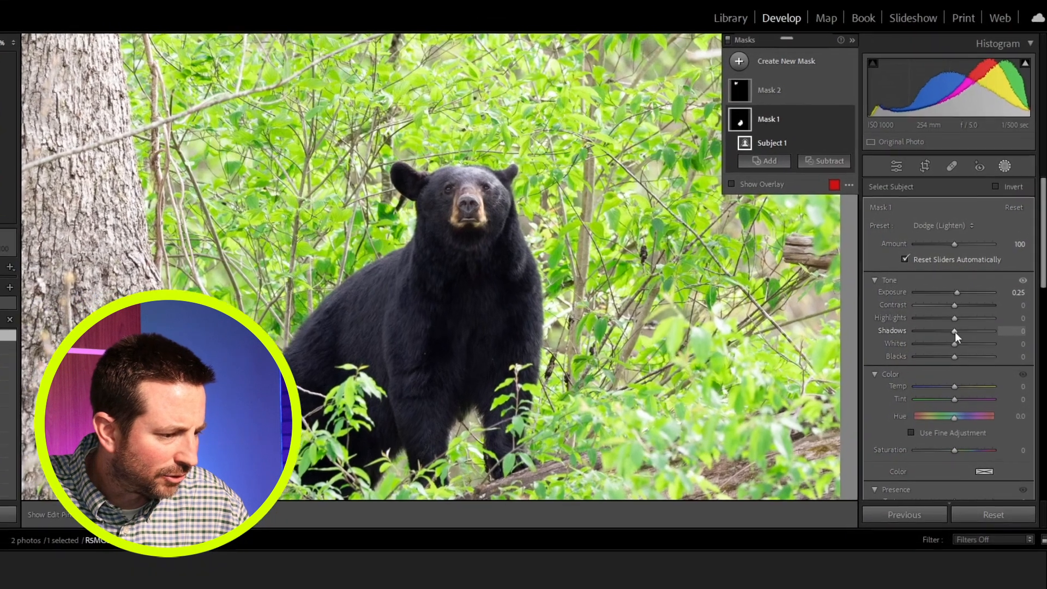
pyautogui.moveTo(954, 331); pyautogui.dragTo(947, 323)
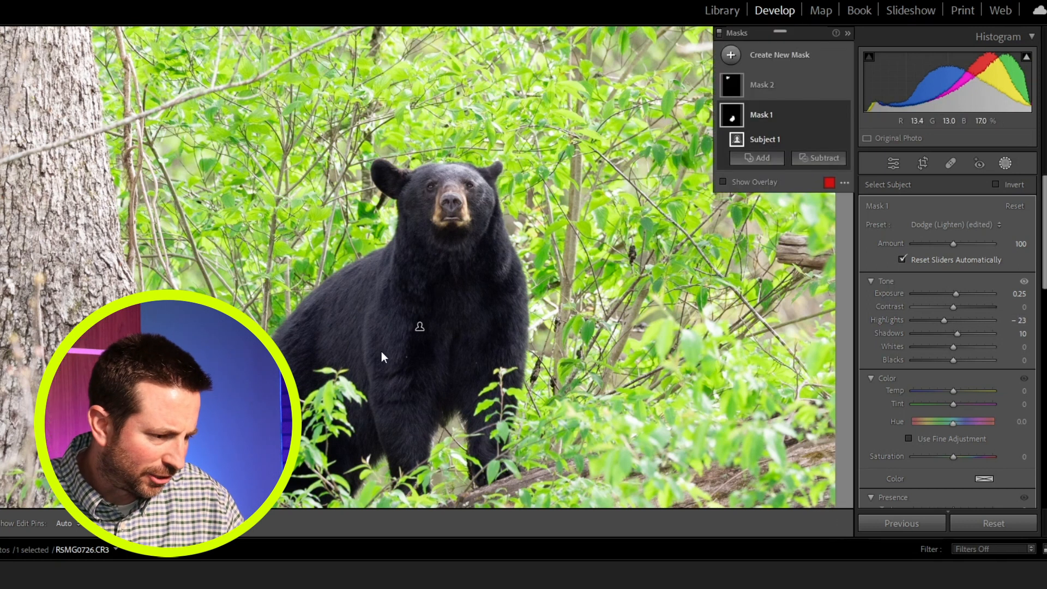
# Compare the lightened adult bear repeatedly with the original version of the photo
pyautogui.press('\\')
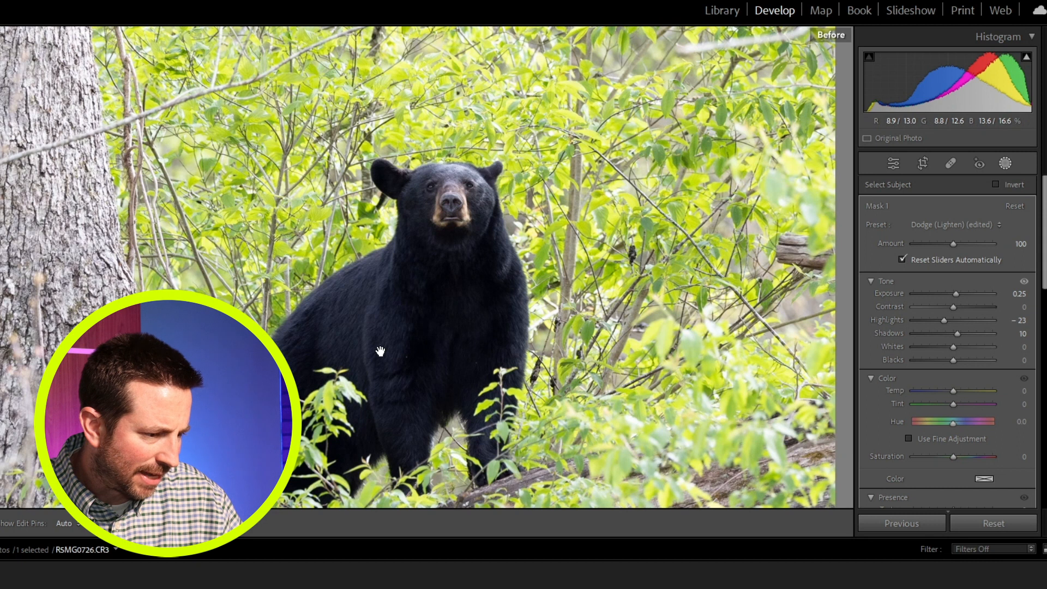
pyautogui.press('\\')
pyautogui.press('\\')
pyautogui.press('\\')
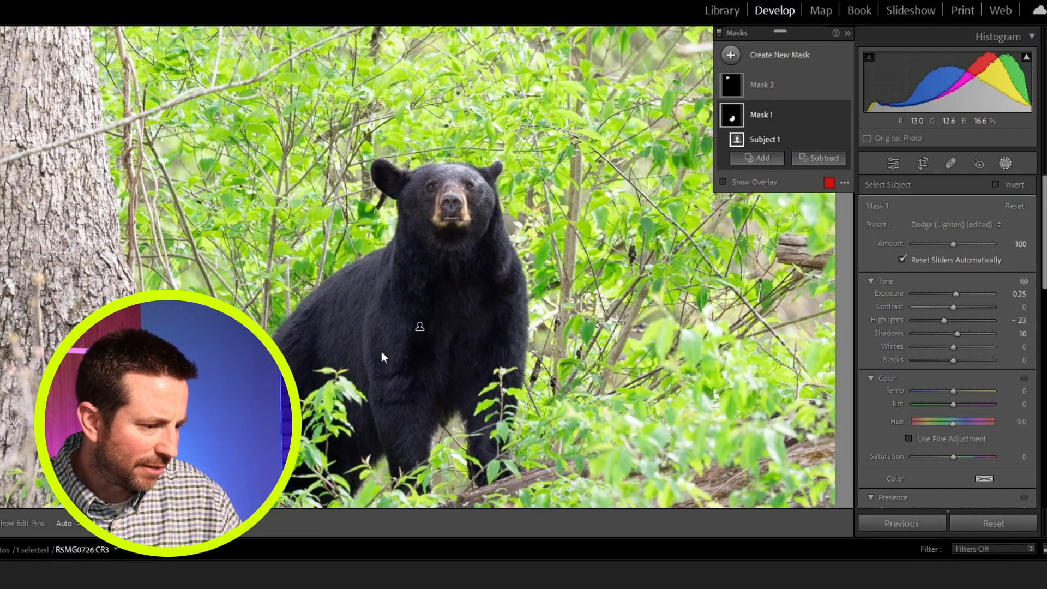
pyautogui.press('\\')
pyautogui.press('\\')
pyautogui.press('\\')
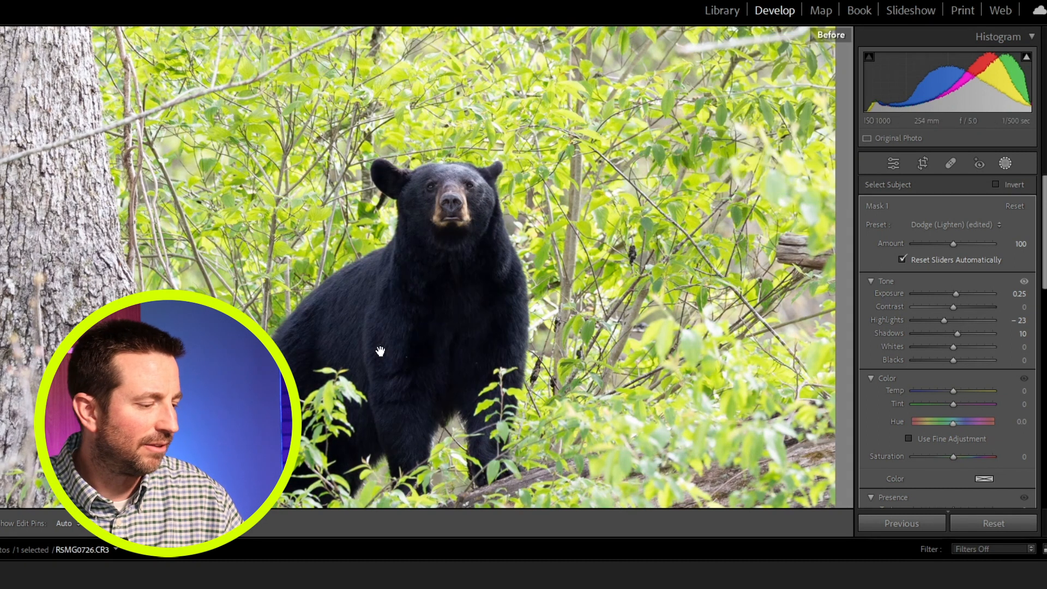
pyautogui.press('\\')
pyautogui.press('\\')
pyautogui.press('\\')
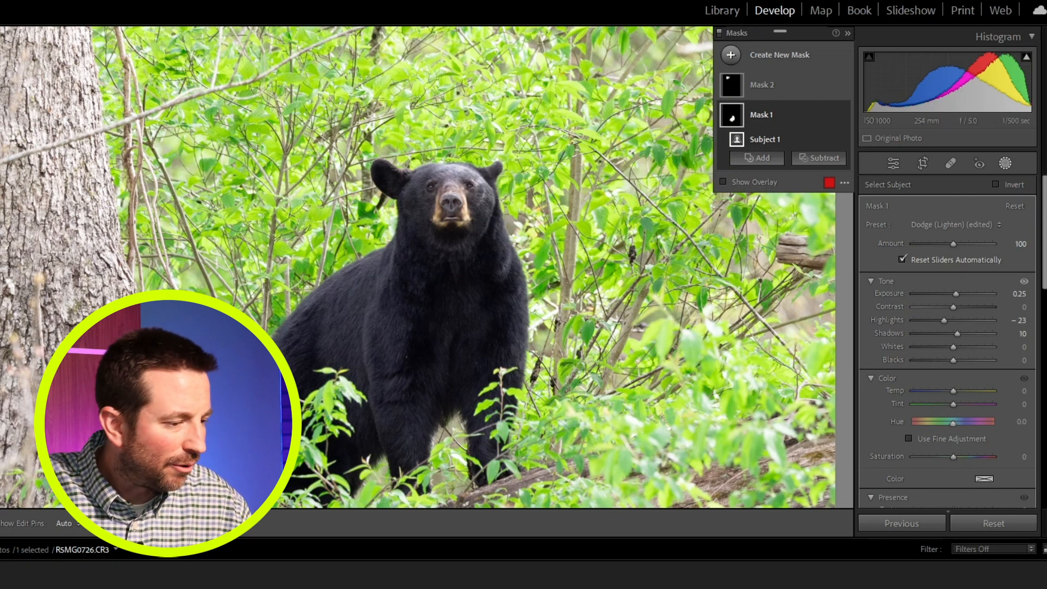
# Add a linear gradient mask fading from the photo's top edge down to the adult bear's head
pyautogui.press('z')
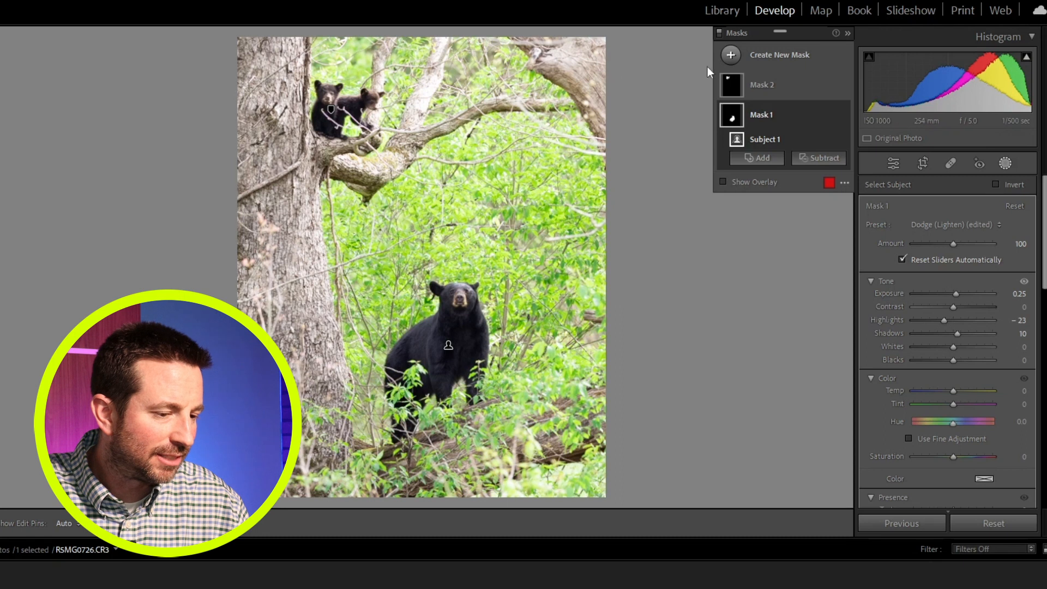
pyautogui.click(731, 56)
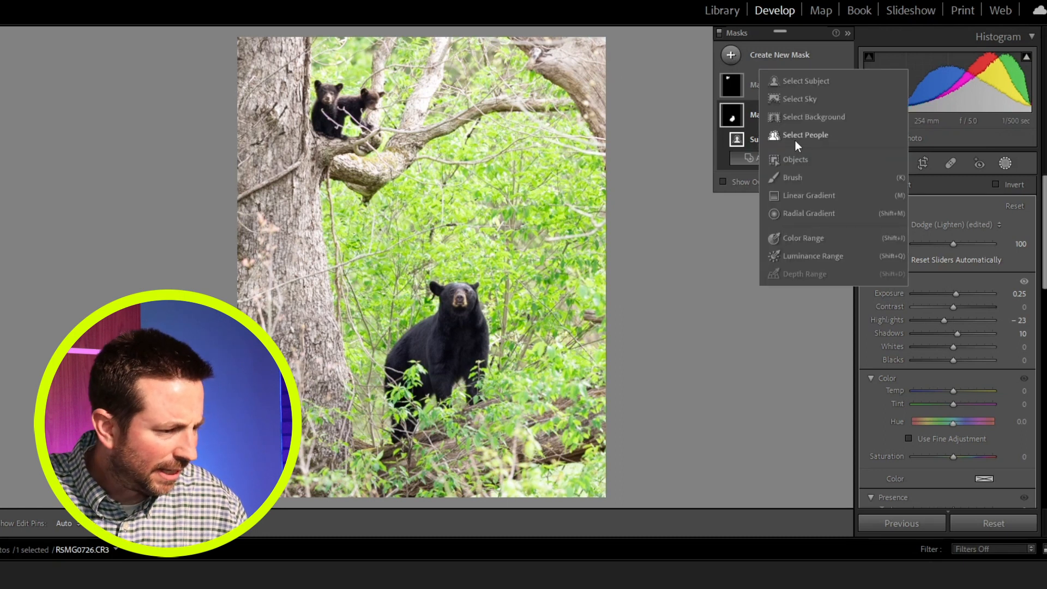
pyautogui.click(801, 194)
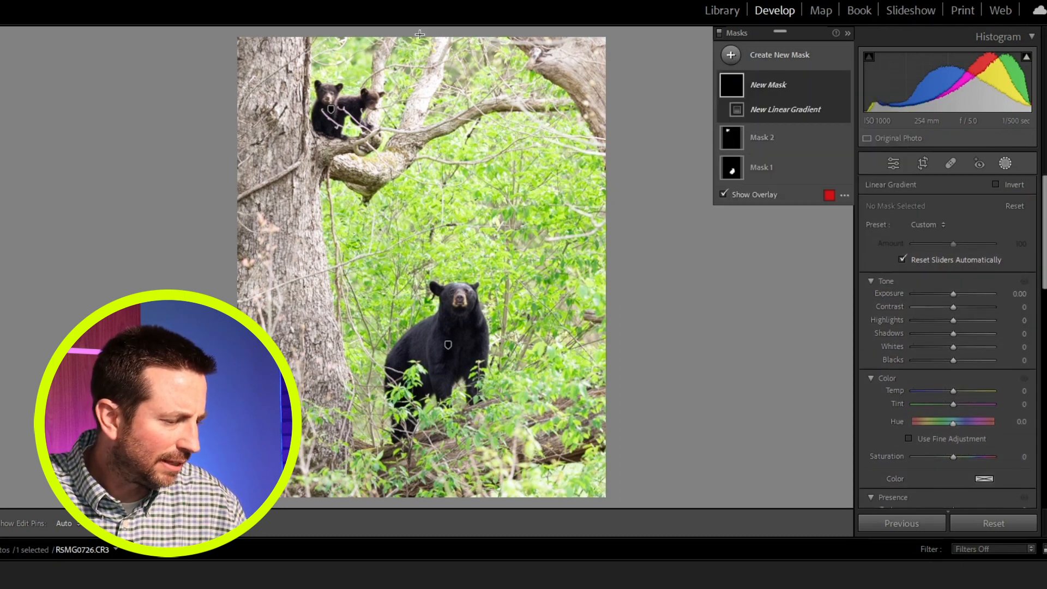
pyautogui.moveTo(411, 33); pyautogui.dragTo(417, 279)
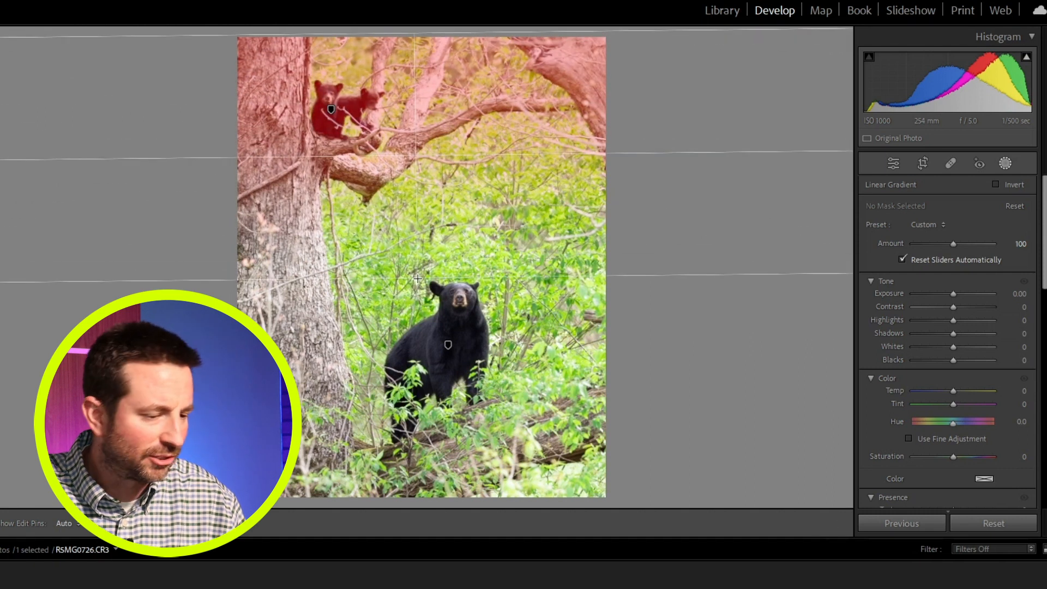
pyautogui.moveTo(417, 278); pyautogui.dragTo(417, 278)
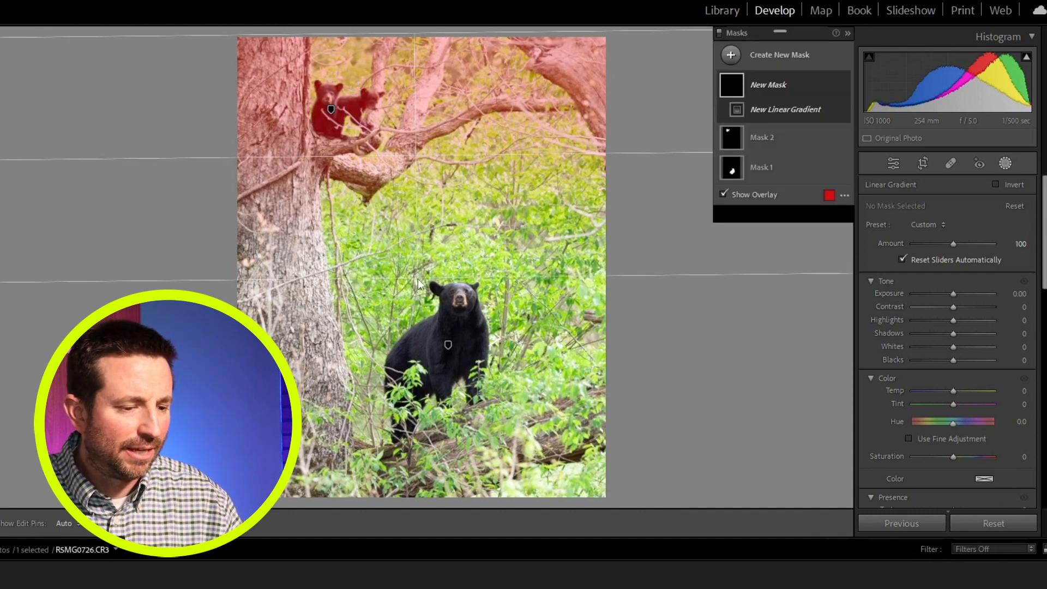
pyautogui.click(936, 223)
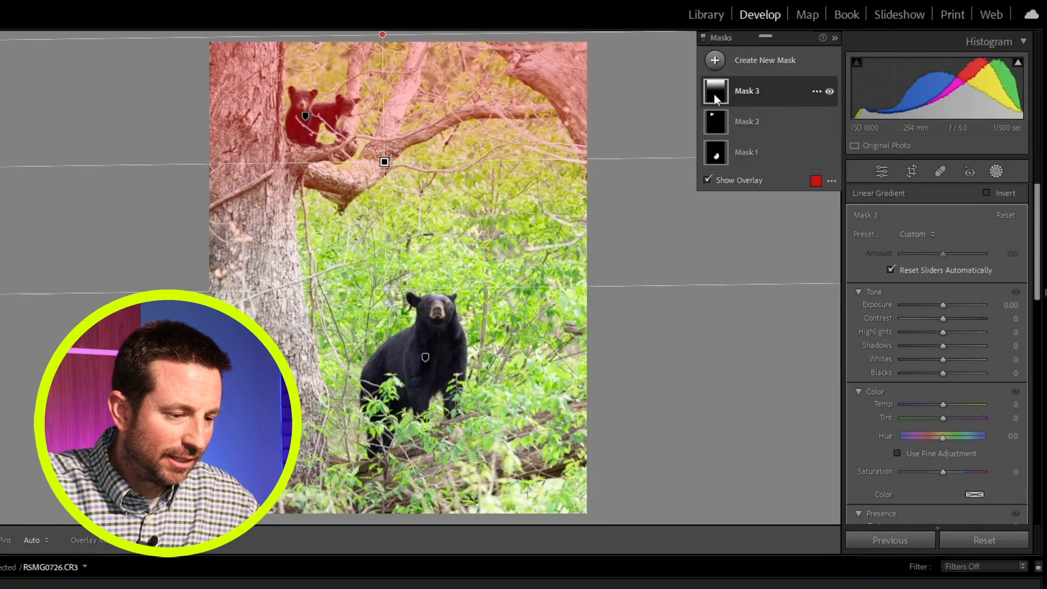
# Subtract the cubs from the gradient mask with an Objects selection and set Exposure to -0.27, Highlights to -27 and Whites to -15
pyautogui.click(714, 93)
pyautogui.click(802, 134)
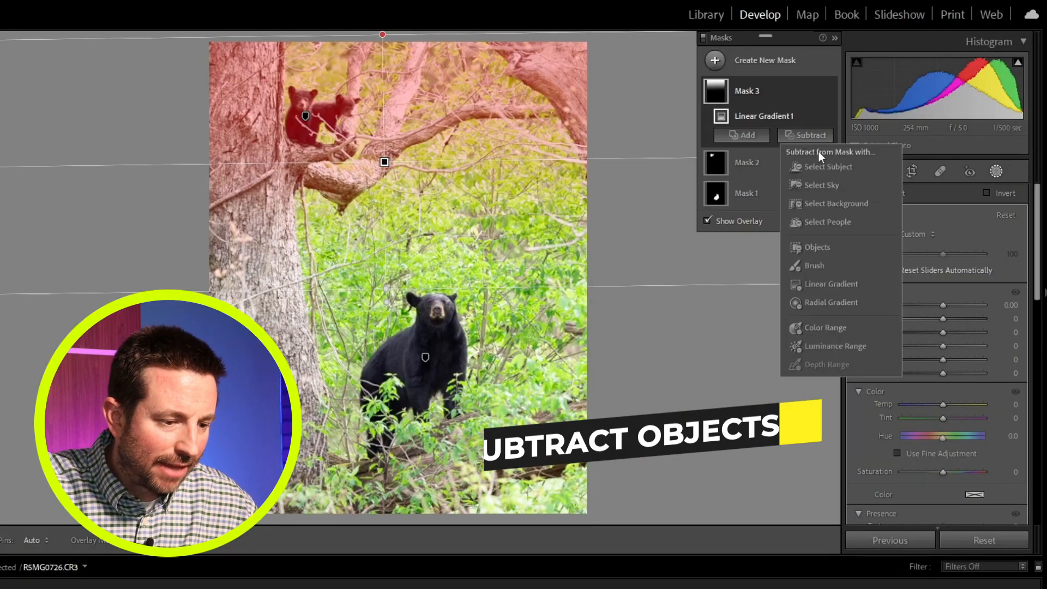
pyautogui.click(817, 246)
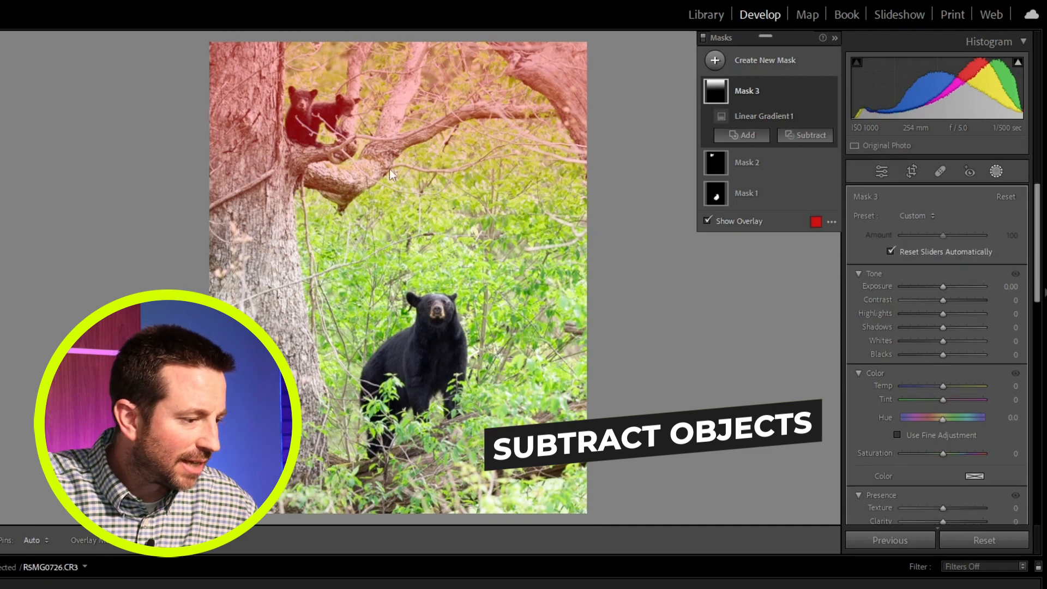
pyautogui.moveTo(284, 102); pyautogui.dragTo(334, 159)
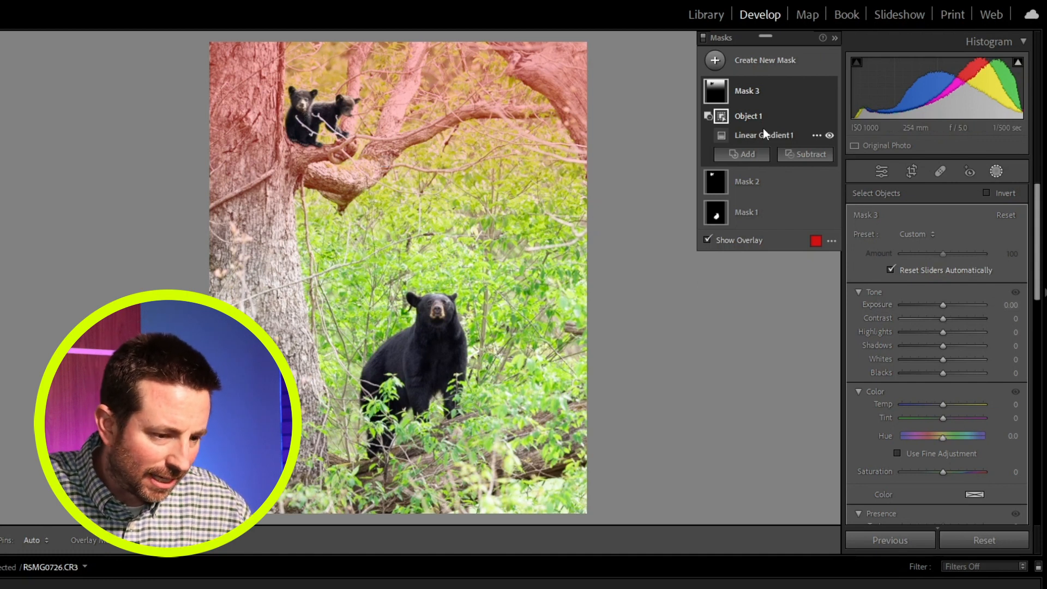
pyautogui.moveTo(943, 304); pyautogui.dragTo(936, 363)
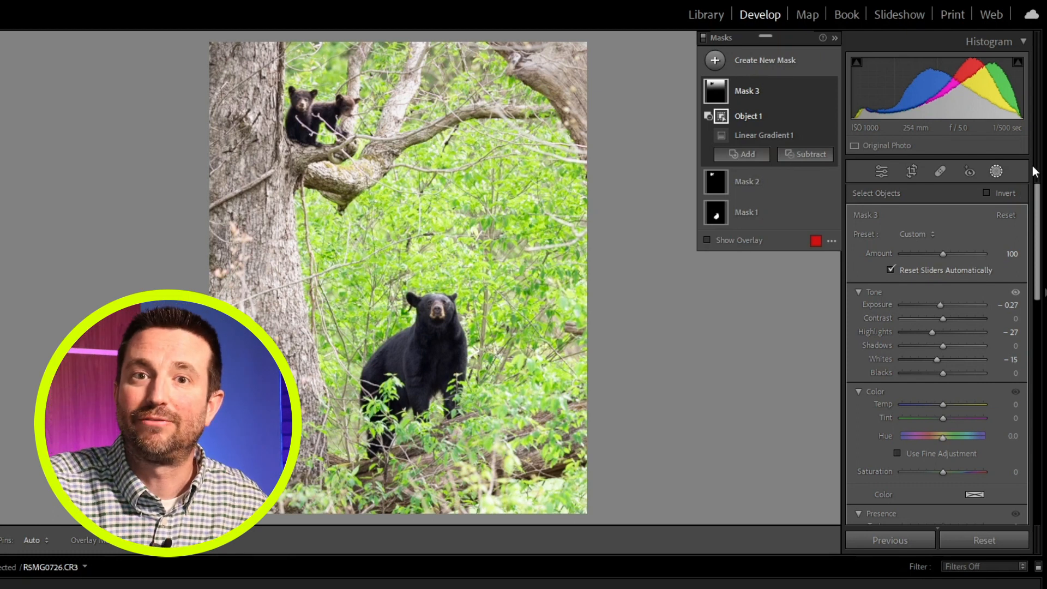
# Leave masking and examine the photo's global Transform and Basic adjustments
pyautogui.scroll(-10, 1032, 167)
pyautogui.hotkey('ctrl', '7')
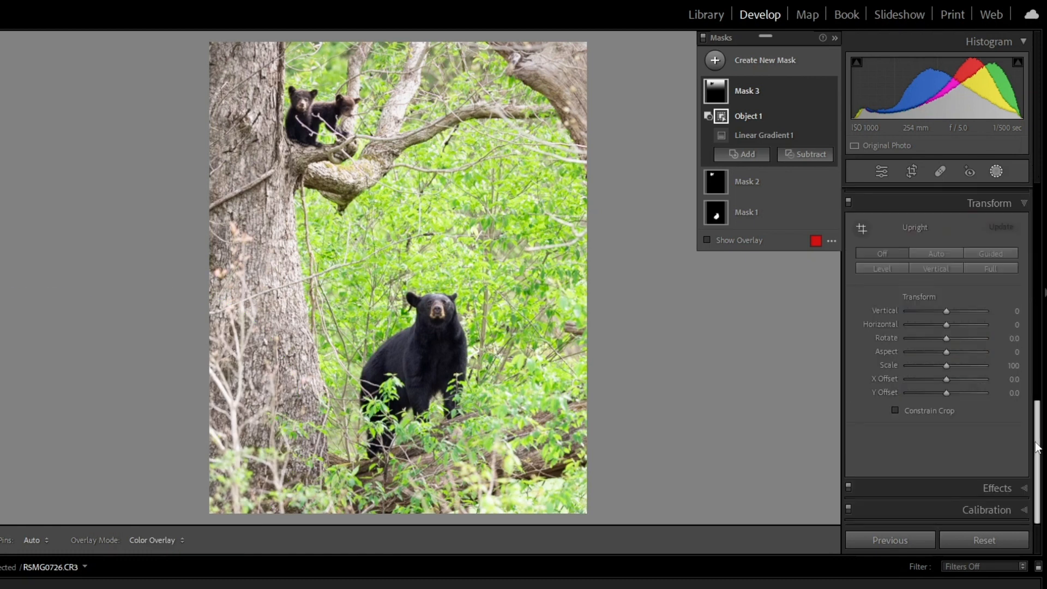
pyautogui.hotkey('ctrl', '5')
pyautogui.hotkey('ctrl', '2')
pyautogui.moveTo(900, 375); pyautogui.dragTo(900, 371)
pyautogui.moveTo(945, 453)
pyautogui.mouseDown()
pyautogui.moveTo(909, 452)
pyautogui.moveTo(941, 453)
pyautogui.mouseUp()
pyautogui.scroll(-5, 1021, 485)
pyautogui.click(1020, 485)
pyautogui.moveTo(945, 370); pyautogui.dragTo(941, 371)
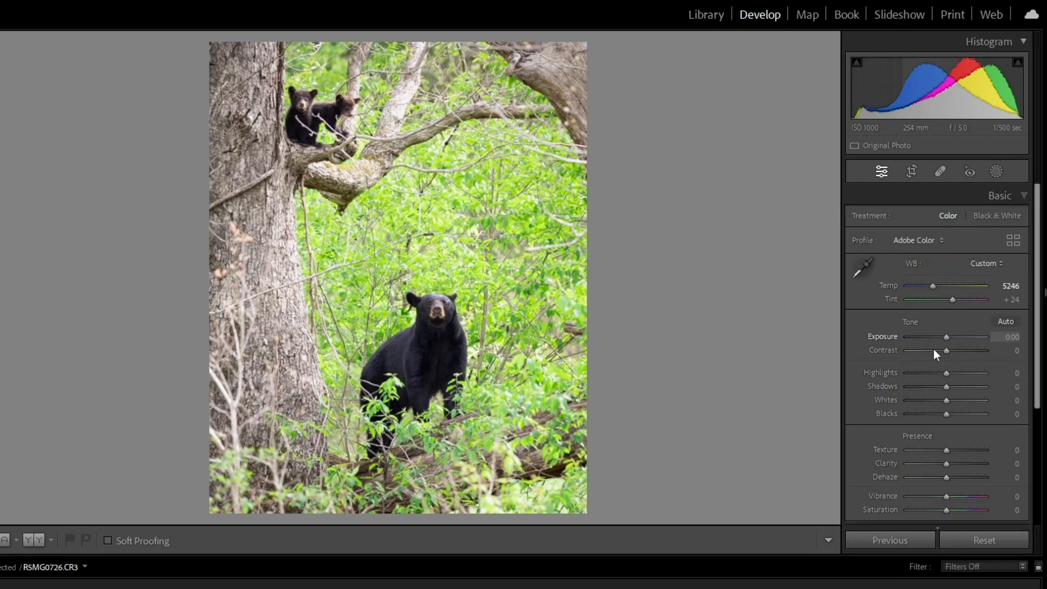
pyautogui.click(996, 171)
pyautogui.press('k')
pyautogui.scroll(5, 498, 219)
pyautogui.moveTo(498, 219)
pyautogui.mouseDown()
pyautogui.moveTo(554, 311)
pyautogui.moveTo(248, 196)
pyautogui.mouseUp()
pyautogui.scroll(-4, 248, 196)
pyautogui.moveTo(393, 81)
pyautogui.mouseDown()
pyautogui.moveTo(499, 506)
pyautogui.moveTo(248, 231)
pyautogui.moveTo(327, 175)
pyautogui.mouseUp()
pyautogui.scroll(-3, 327, 175)
pyautogui.scroll(4, 579, 126)
pyautogui.moveTo(579, 126); pyautogui.dragTo(471, 512)
pyautogui.moveTo(675, 308); pyautogui.dragTo(678, 253)
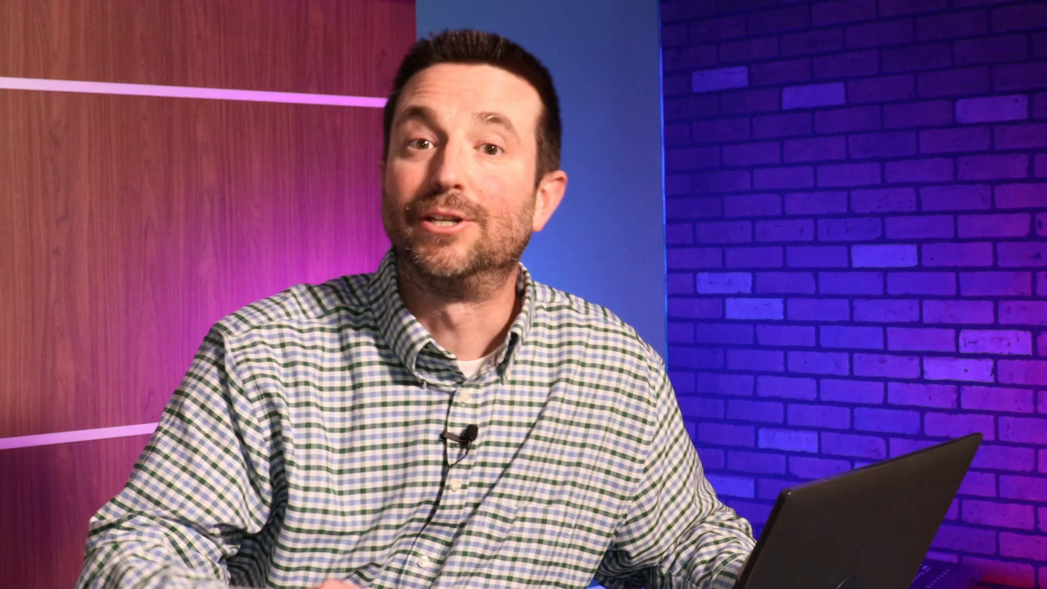